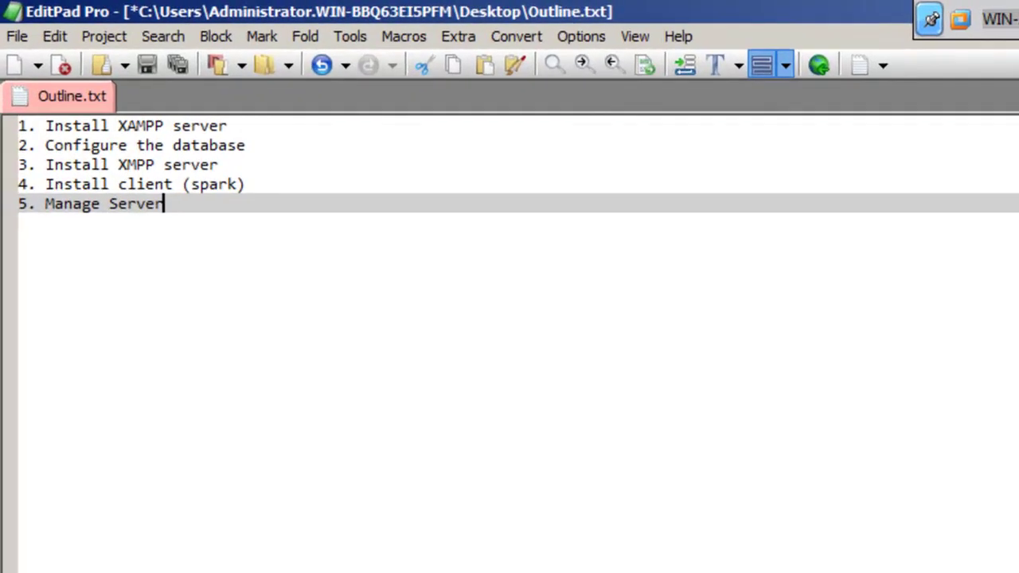
Step: Go to the 'Install XAMPP server' line in Outline.txt, then hide EditPad Pro to show the desktop
{"action": "left_click", "coordinate": [269, 125]}
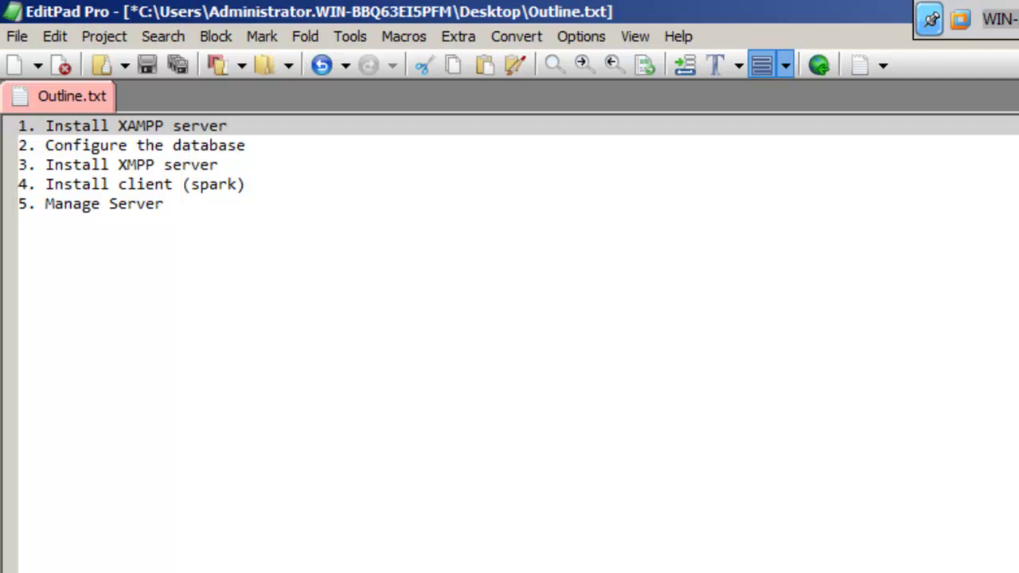
{"action": "key", "text": "super+d"}
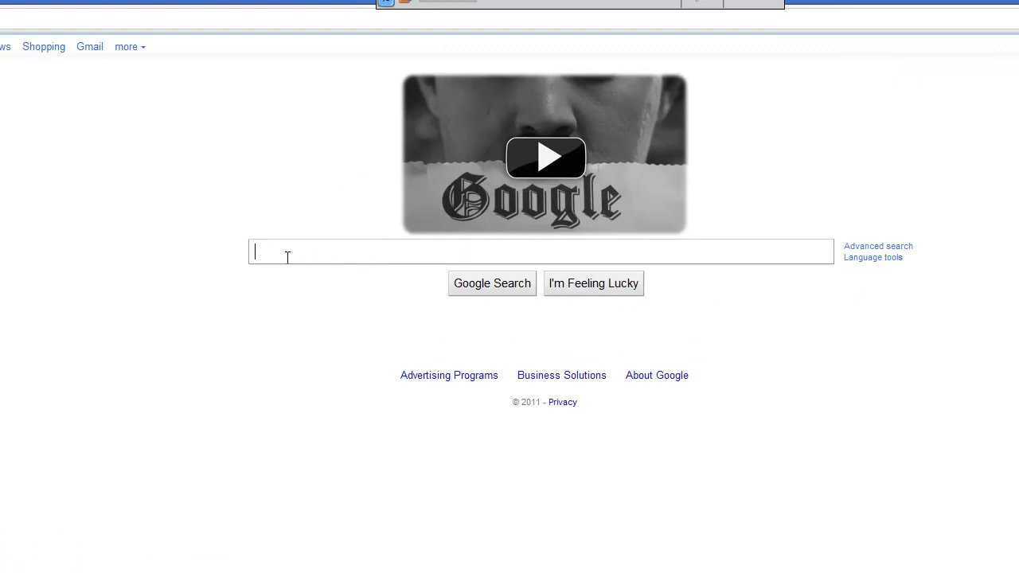
Step: Search Google for 'xampp' and open the Apache Friends XAMPP page
{"action": "type", "text": "xampp"}
{"action": "key", "text": "Return"}
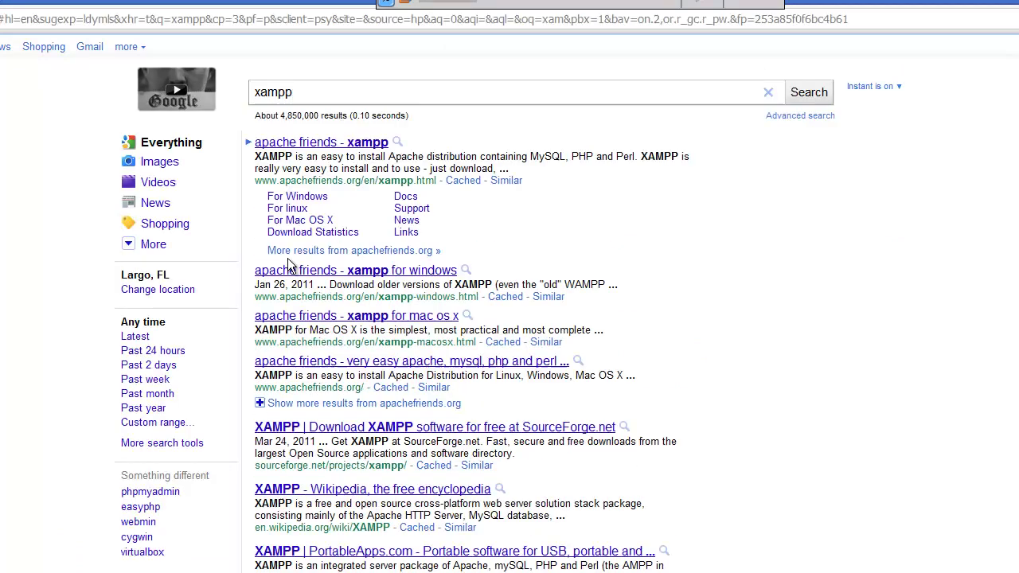
{"action": "left_click", "coordinate": [350, 143]}
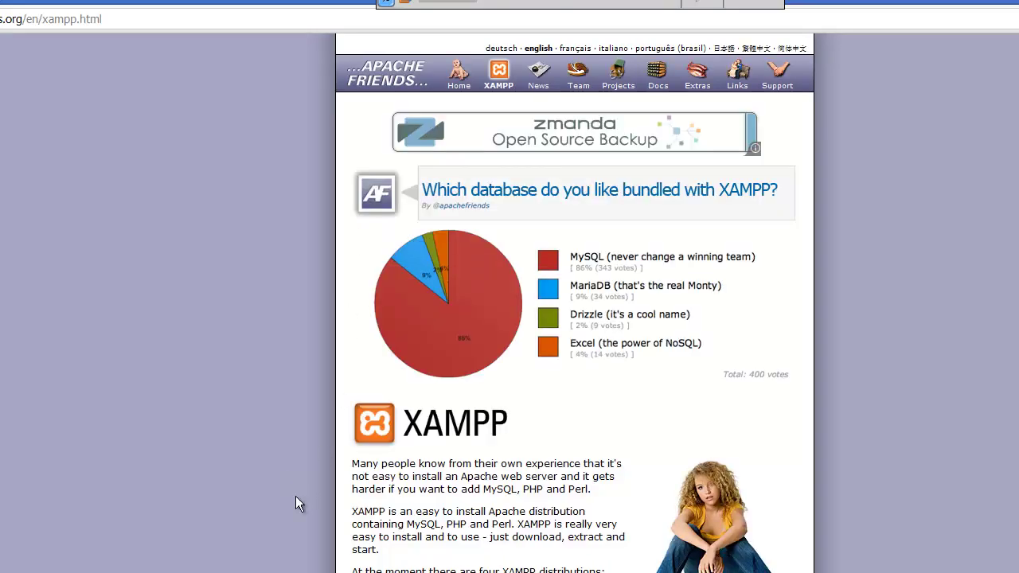
Step: From the XAMPP for Windows page, download the XAMPP 1.7.4 Installer version
{"action": "scroll", "coordinate": [373, 382], "scroll_direction": "down", "scroll_amount": 4}
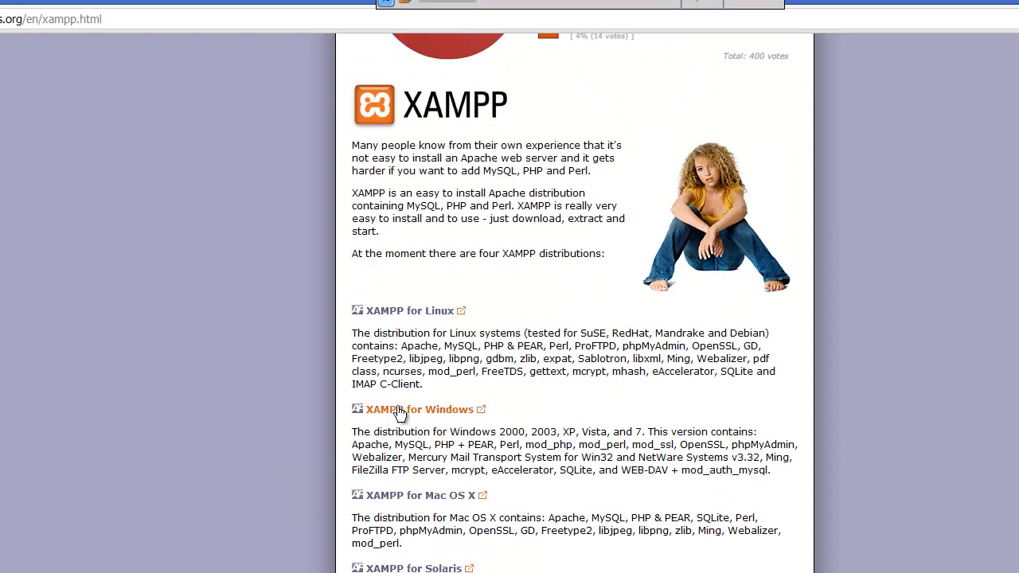
{"action": "left_click", "coordinate": [400, 415]}
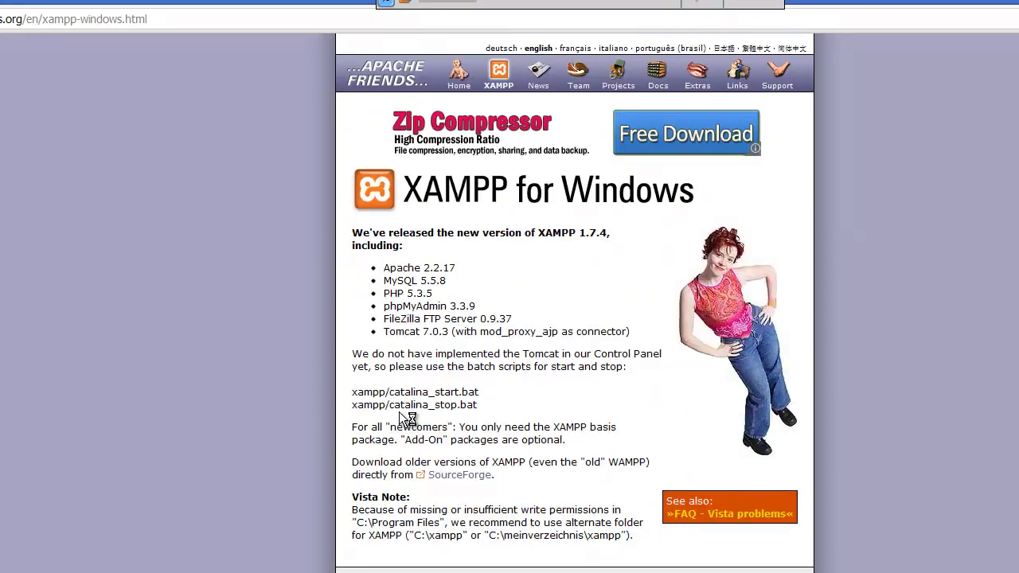
{"action": "scroll", "coordinate": [278, 426], "scroll_direction": "down", "scroll_amount": 1}
{"action": "scroll", "coordinate": [276, 427], "scroll_direction": "down", "scroll_amount": 2}
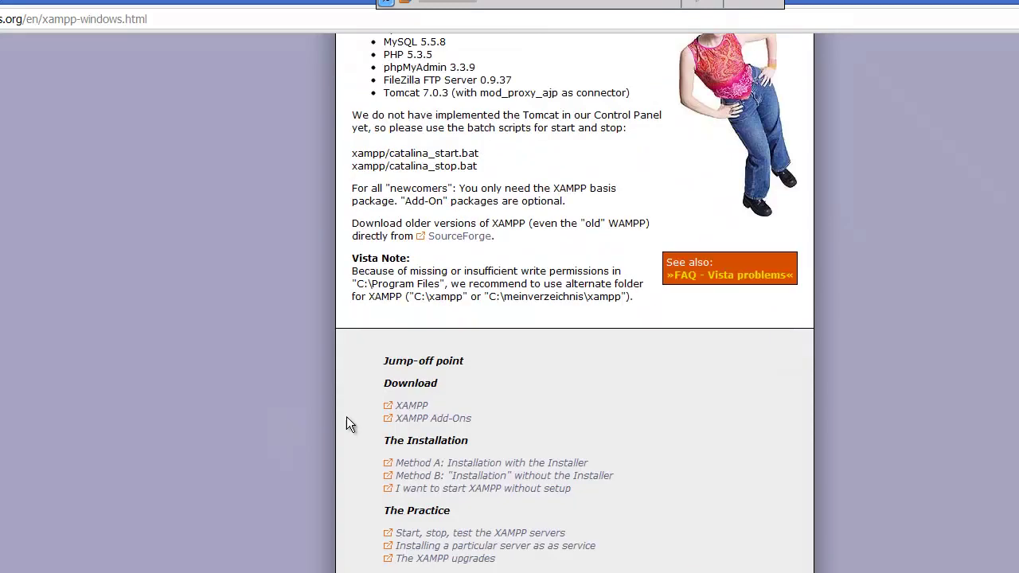
{"action": "left_click", "coordinate": [420, 409]}
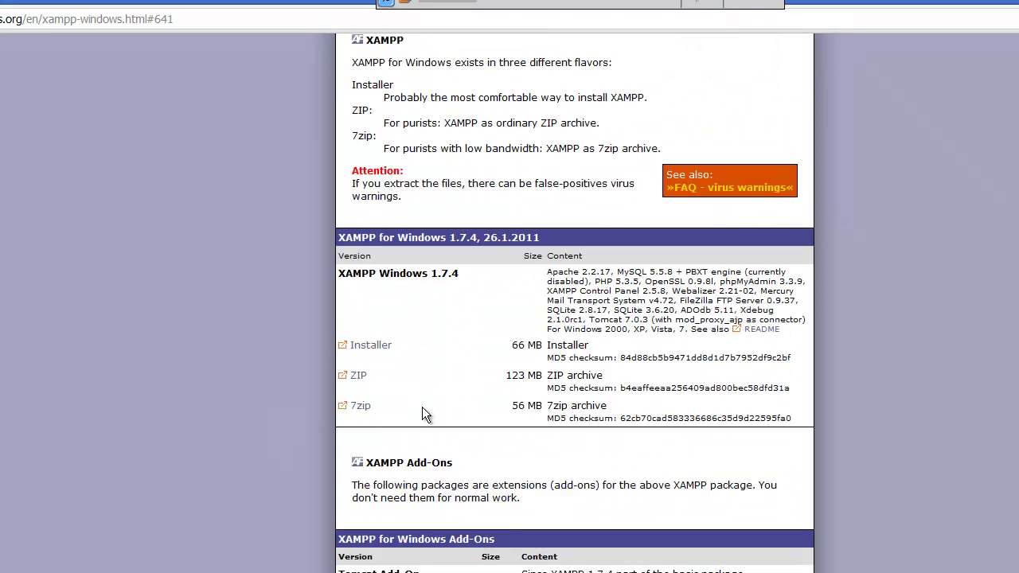
{"action": "left_click", "coordinate": [384, 348]}
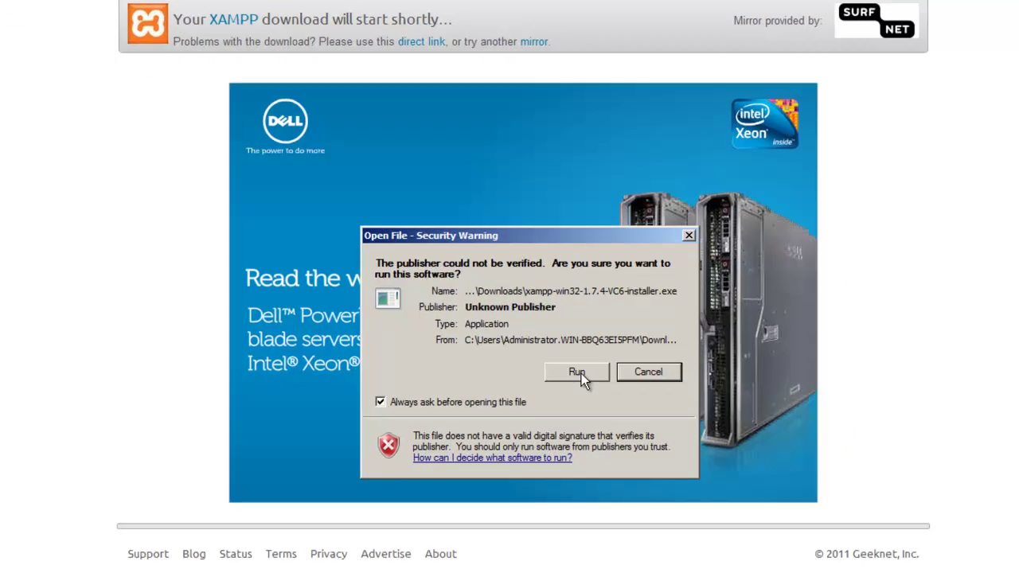
Step: Run the downloaded XAMPP installer in English and dismiss the Vista UAC note
{"action": "left_click", "coordinate": [619, 358]}
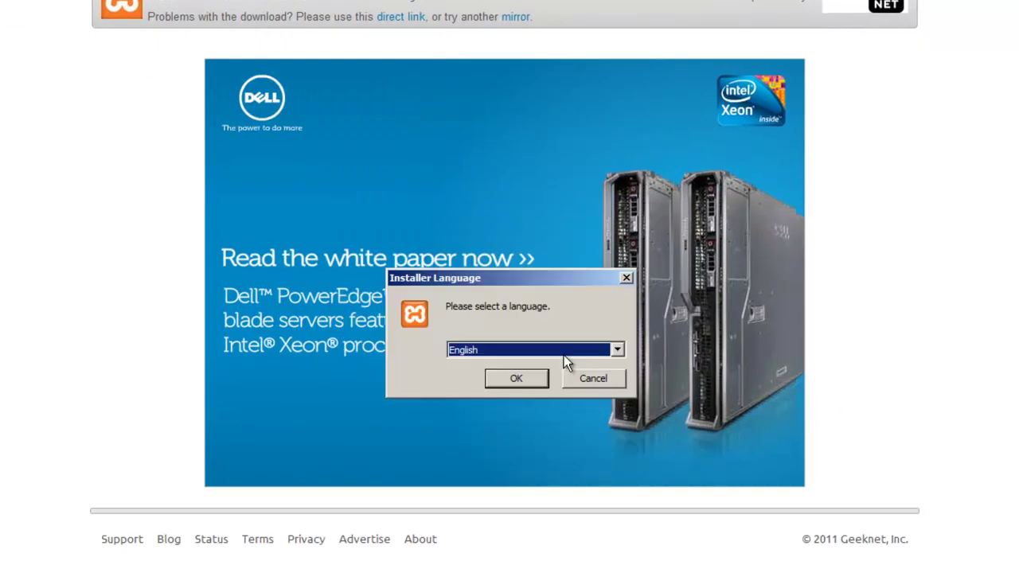
{"action": "left_click", "coordinate": [528, 382]}
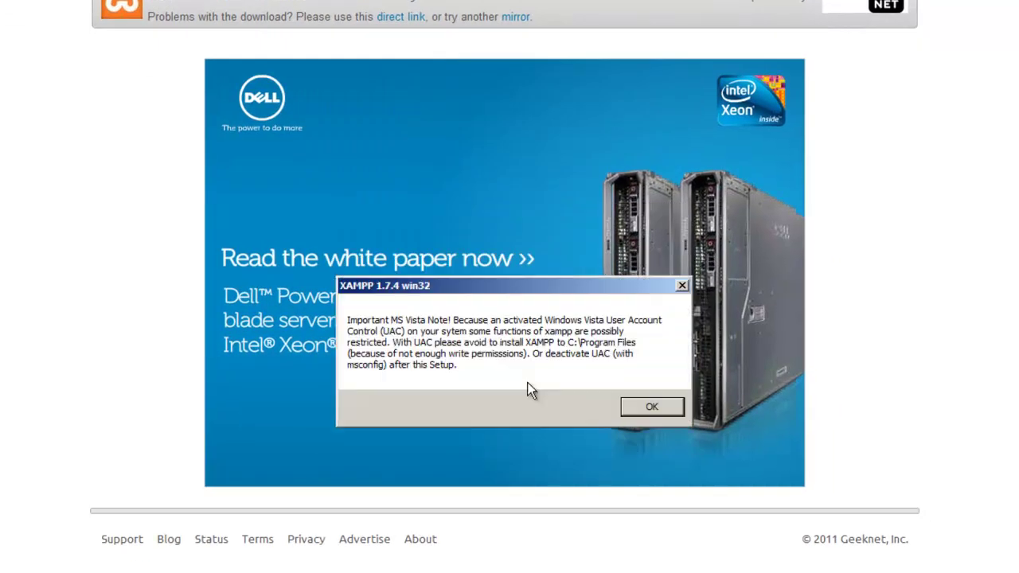
{"action": "left_click", "coordinate": [667, 411]}
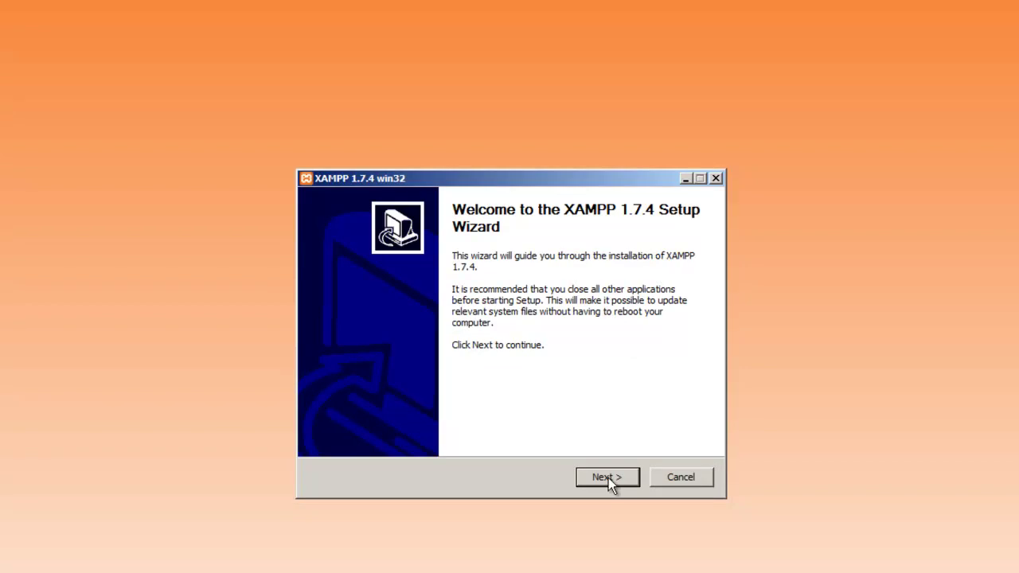
Step: Install XAMPP 1.7.4 with default location and options, then start the Control Panel
{"action": "left_click", "coordinate": [608, 478]}
{"action": "left_click", "coordinate": [608, 478]}
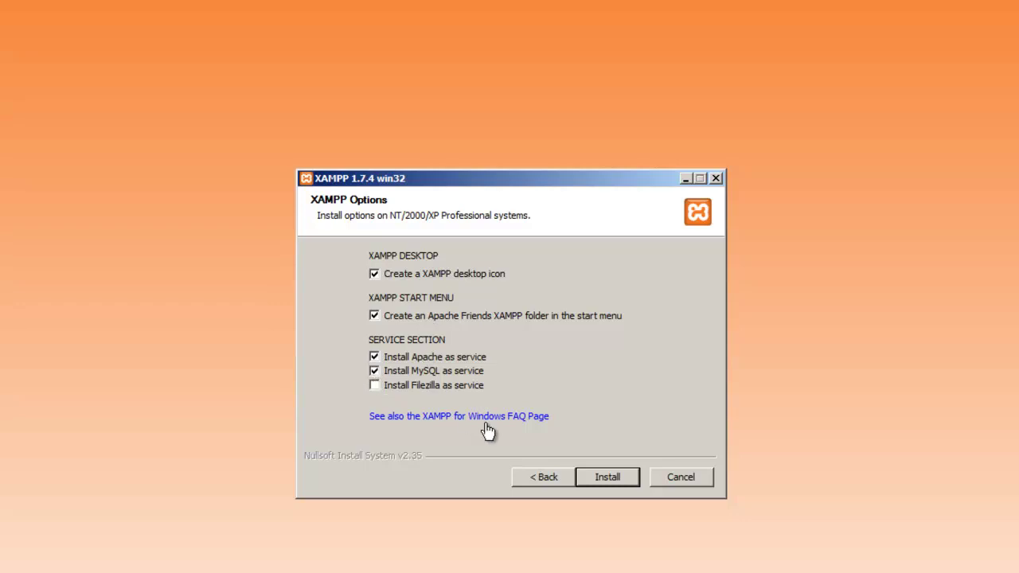
{"action": "left_click", "coordinate": [601, 481]}
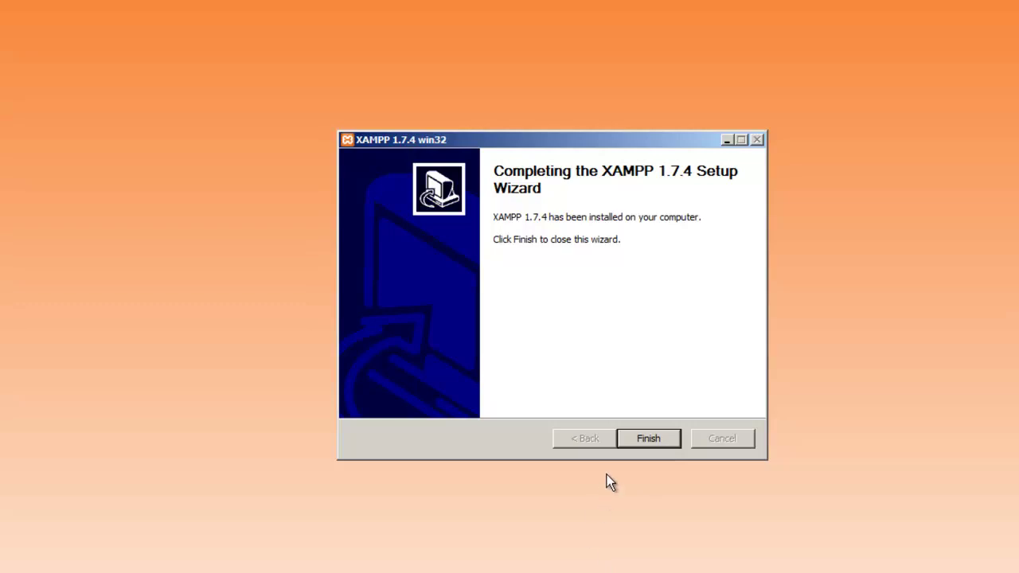
{"action": "left_click", "coordinate": [661, 439]}
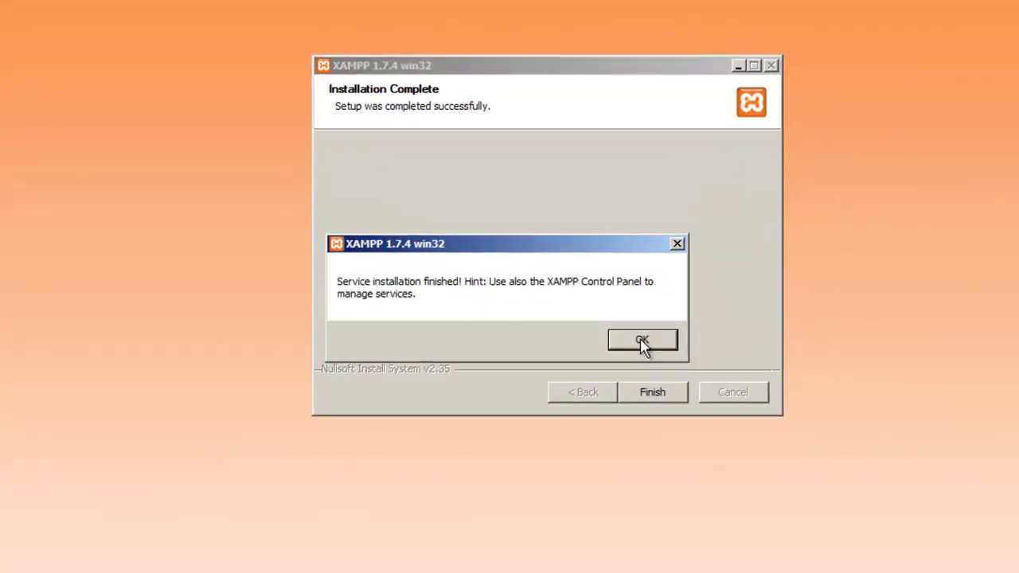
{"action": "left_click", "coordinate": [791, 428]}
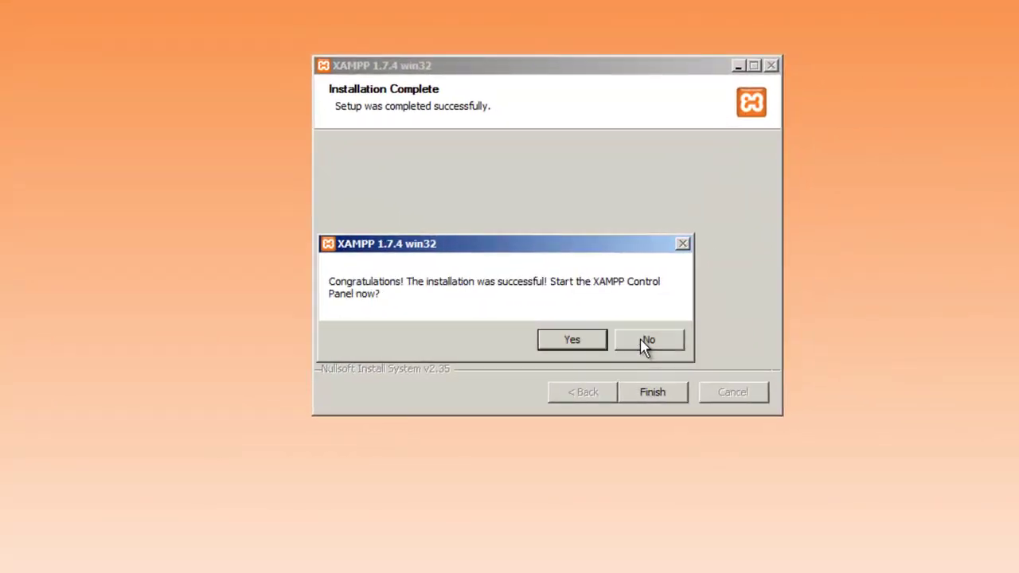
{"action": "left_click", "coordinate": [577, 345]}
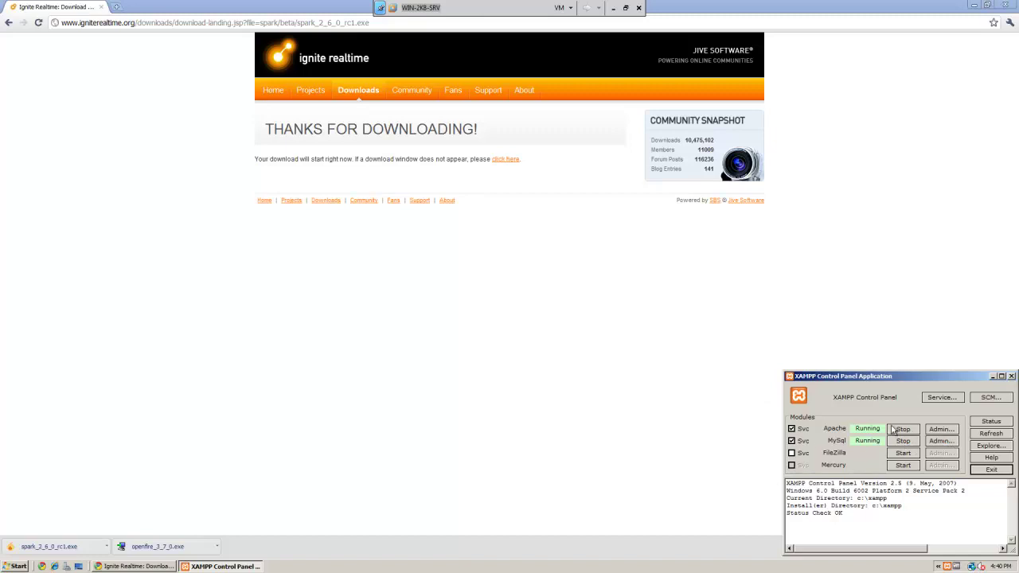
Step: Open Apache's admin pages in English and go to the Security status page
{"action": "left_click", "coordinate": [945, 430]}
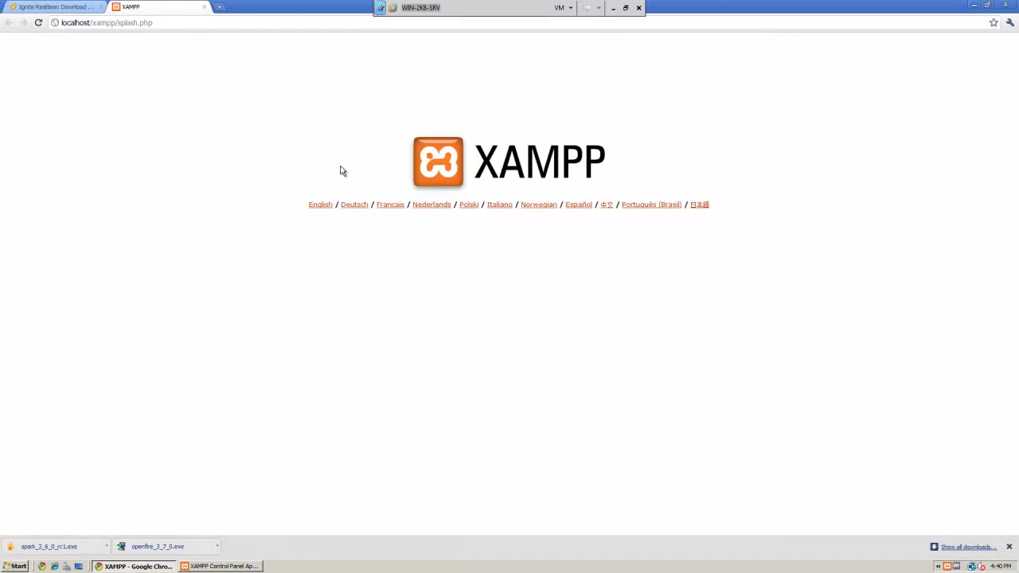
{"action": "left_click", "coordinate": [318, 205]}
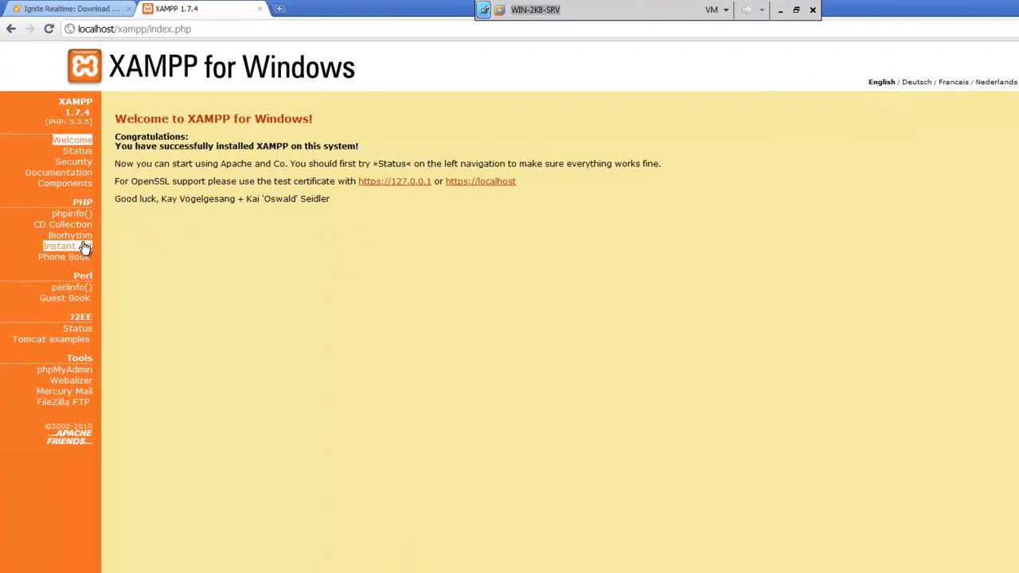
{"action": "left_click", "coordinate": [77, 162]}
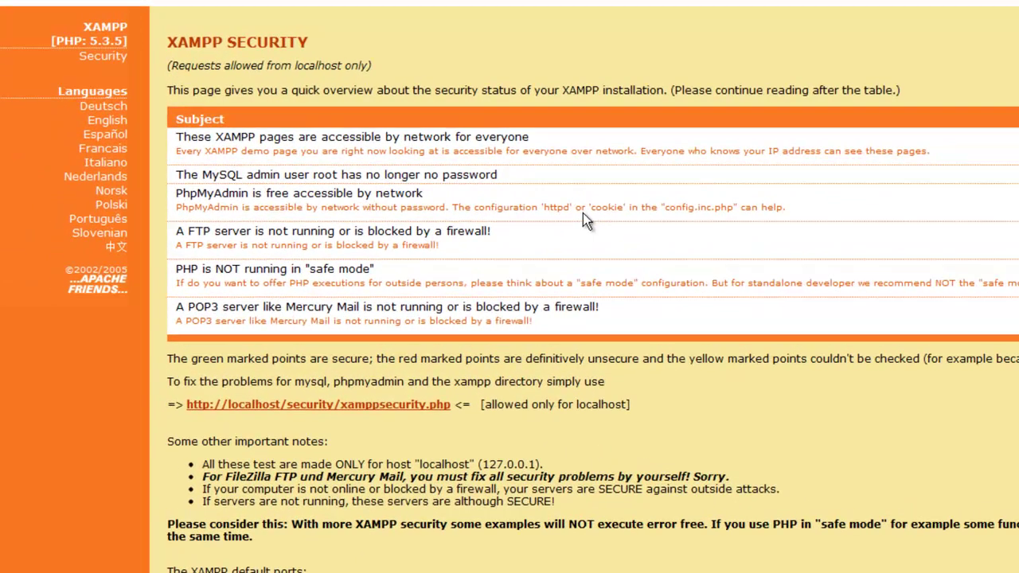
Step: In the security console, set and confirm a new MySQL root password, then minimize Chrome
{"action": "left_click", "coordinate": [281, 406]}
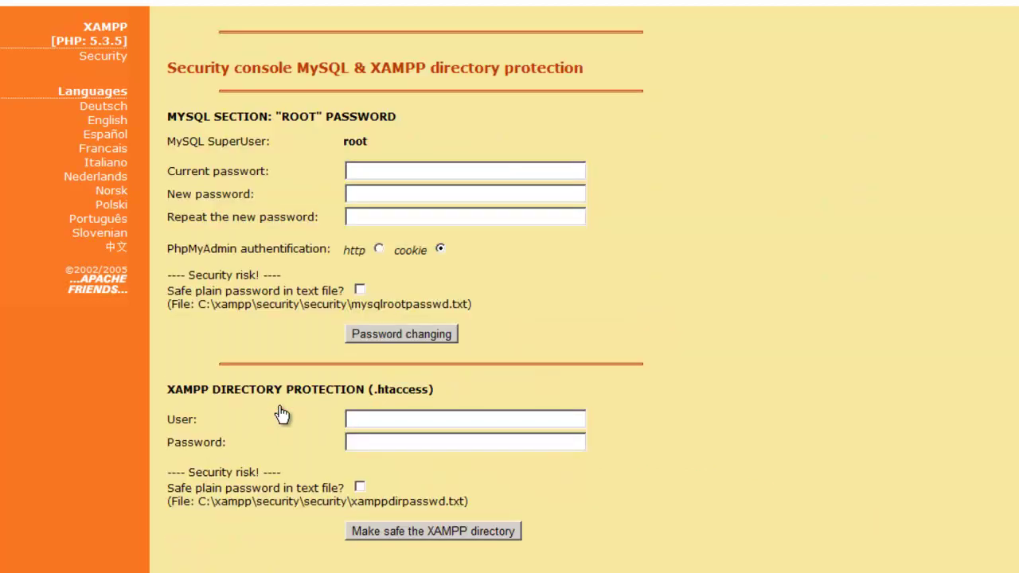
{"action": "left_click", "coordinate": [361, 171]}
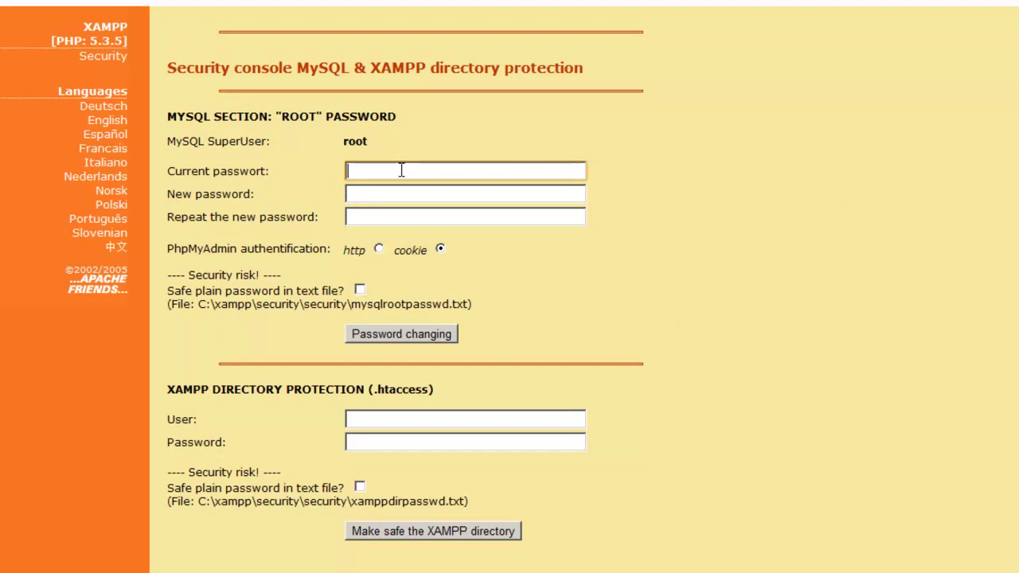
{"action": "type", "text": "password"}
{"action": "key", "text": "Tab"}
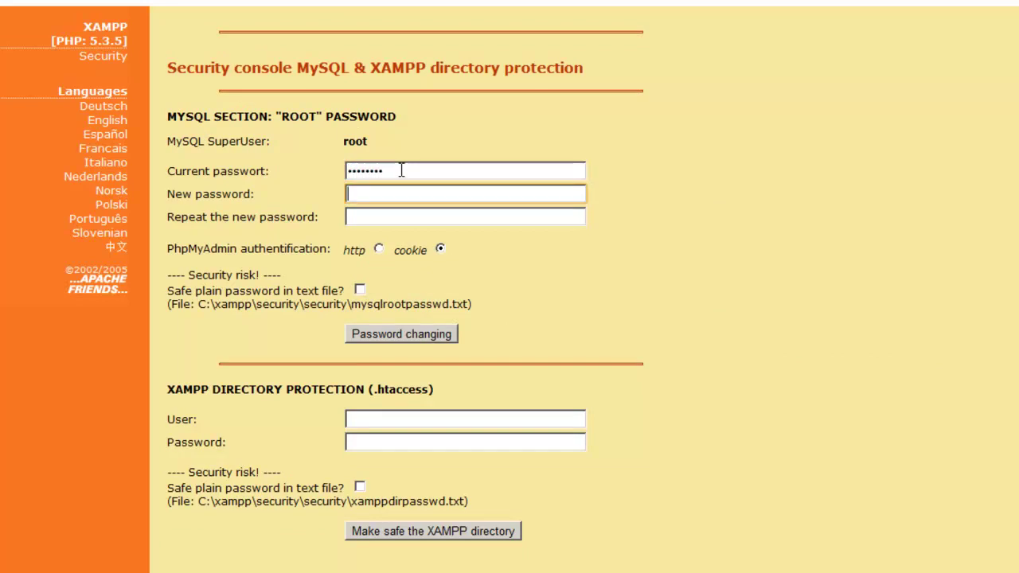
{"action": "type", "text": "newpassd"}
{"action": "key", "text": "Tab"}
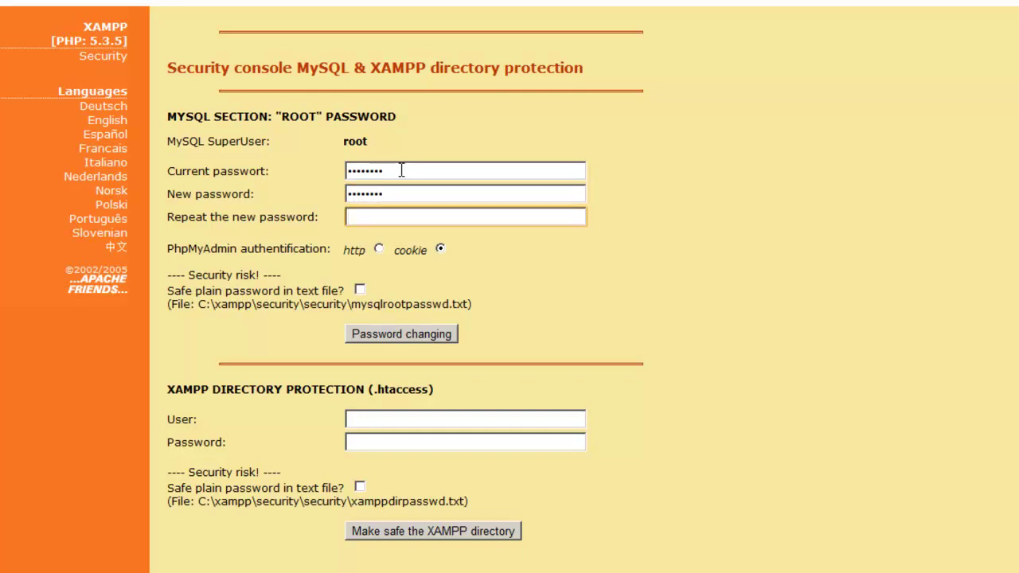
{"action": "type", "text": "newpassd"}
{"action": "left_click", "coordinate": [396, 341]}
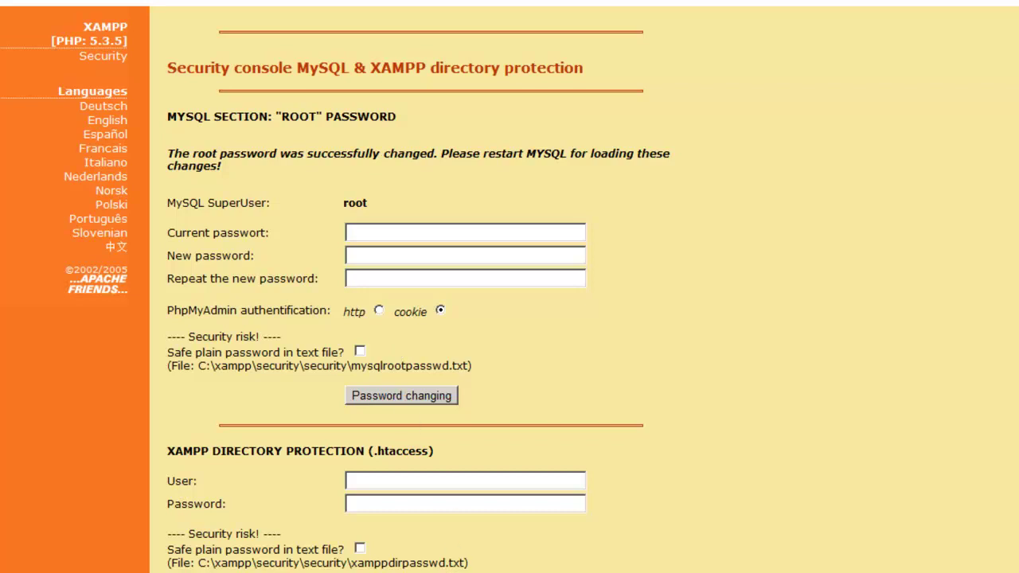
{"action": "left_click", "coordinate": [930, 15]}
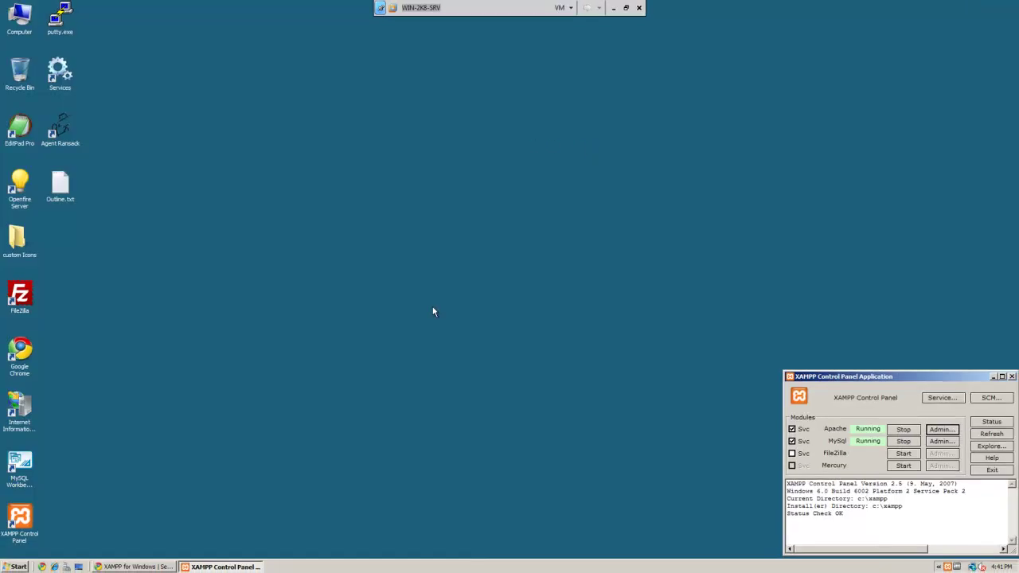
Step: Launch MySQL Workbench and open a SQL Editor on the 'Local instance MySQL' connection
{"action": "double_click", "coordinate": [19, 463]}
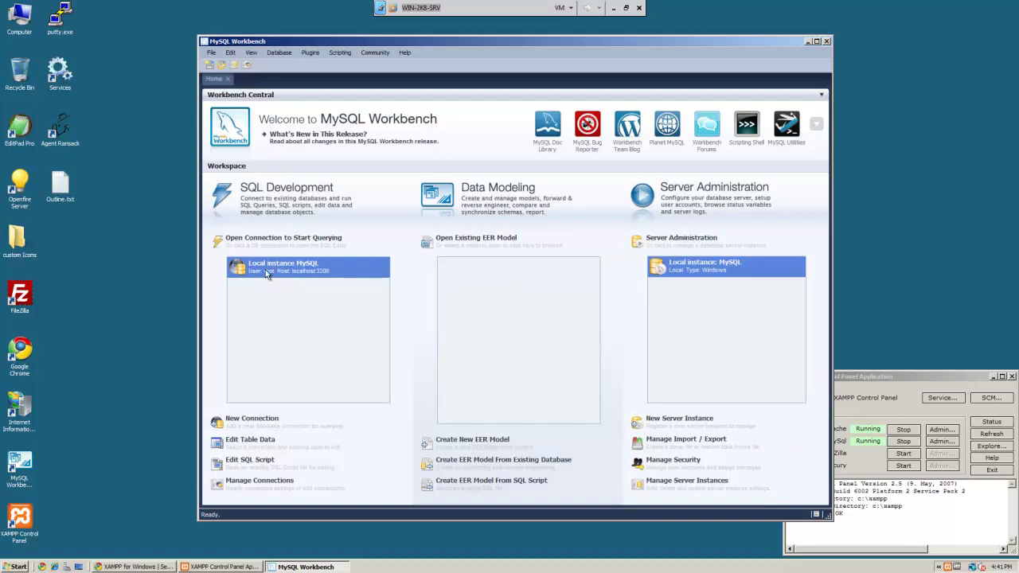
{"action": "double_click", "coordinate": [265, 272]}
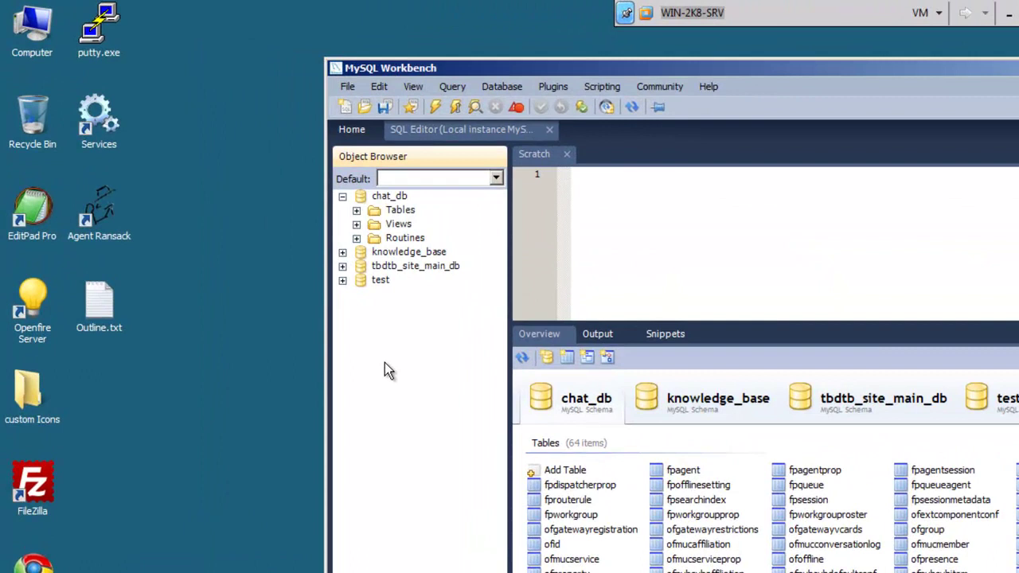
Step: Create a schema named Test_XMPP from the Object Browser and apply its CREATE SCHEMA script
{"action": "right_click", "coordinate": [351, 330]}
{"action": "left_click", "coordinate": [388, 346]}
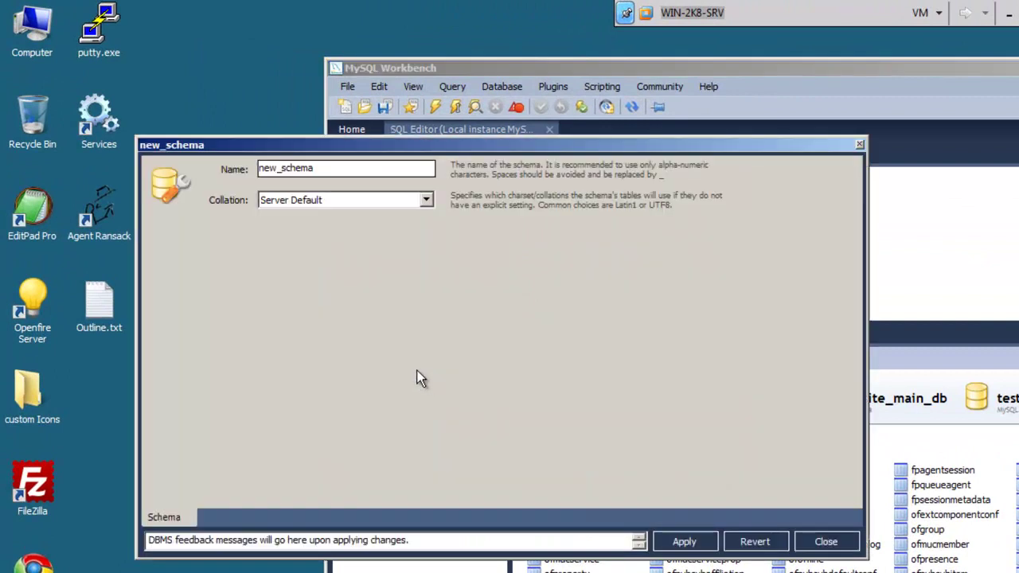
{"action": "double_click", "coordinate": [331, 167]}
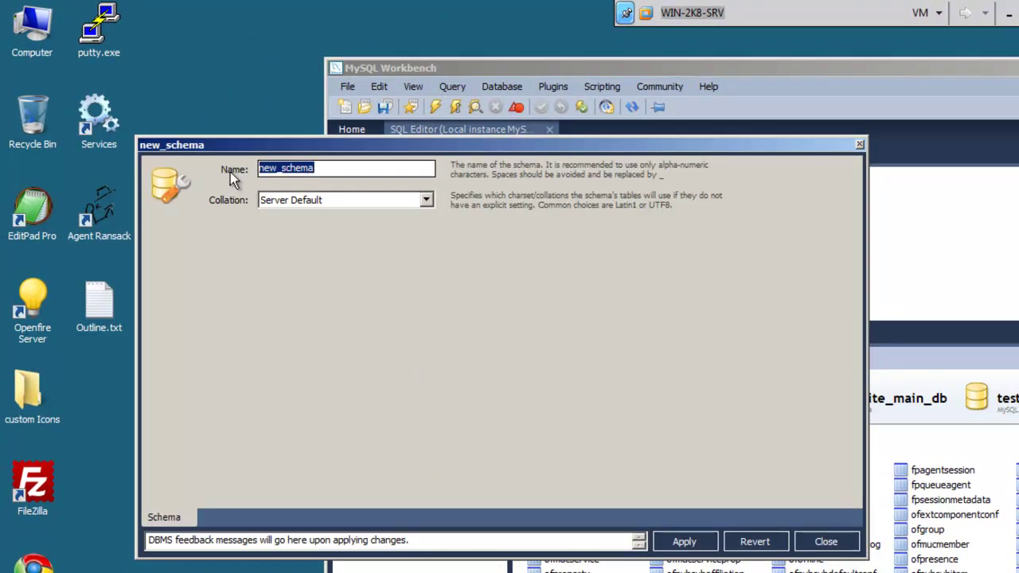
{"action": "type", "text": "Tes"}
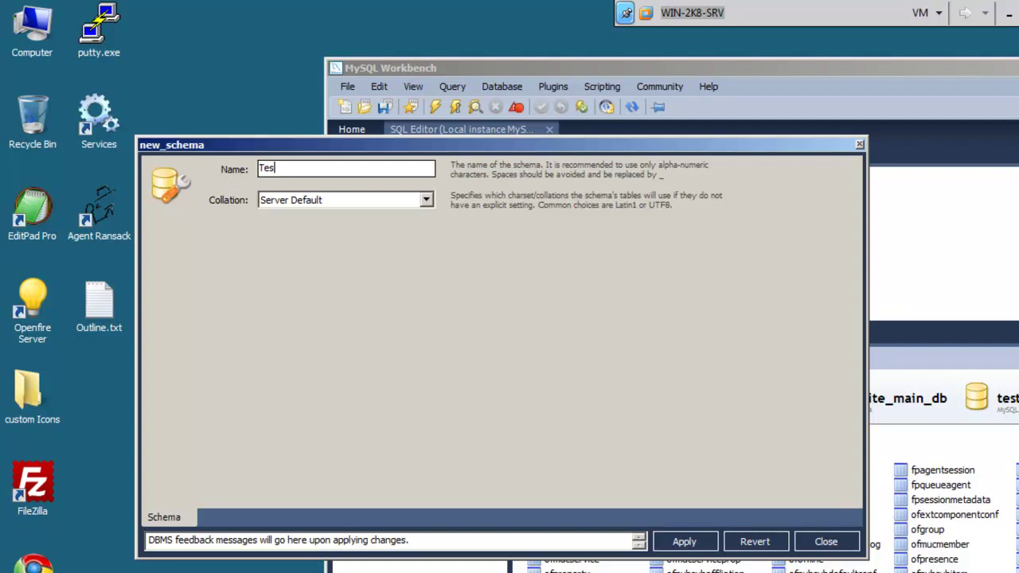
{"action": "type", "text": "t_XM"}
{"action": "type", "text": "PP"}
{"action": "left_click", "coordinate": [683, 541]}
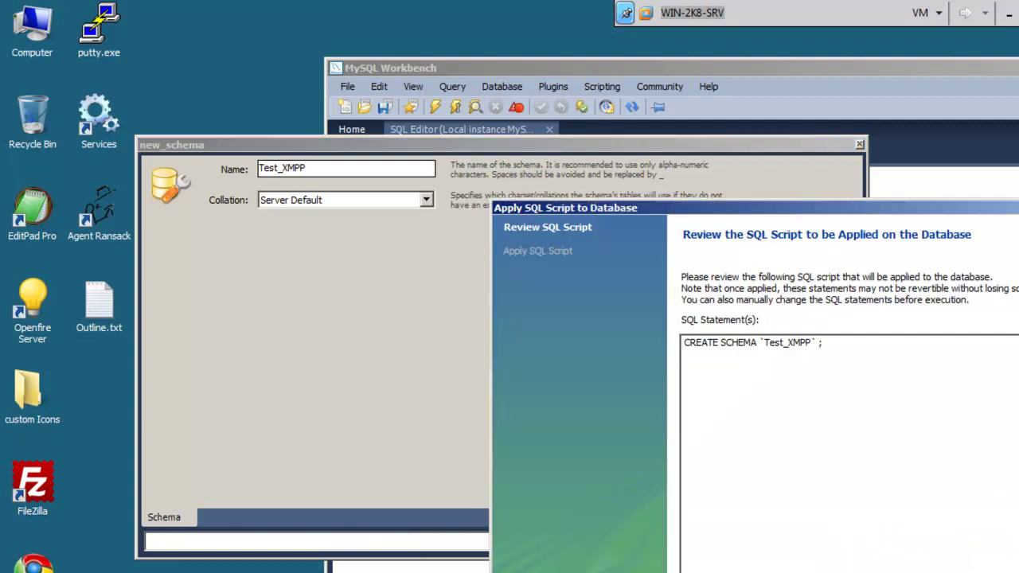
{"action": "key", "text": "Return"}
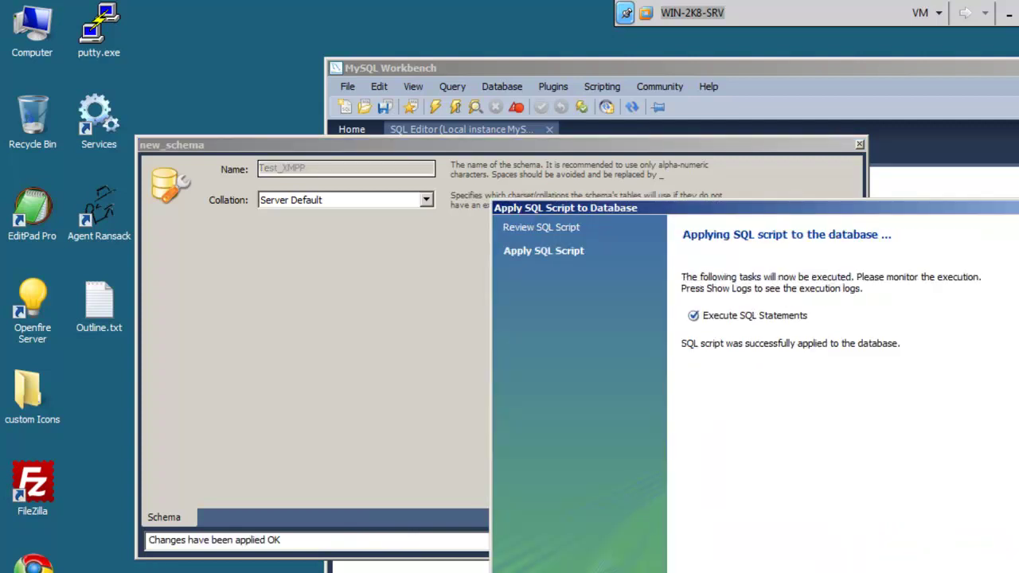
{"action": "key", "text": "Return"}
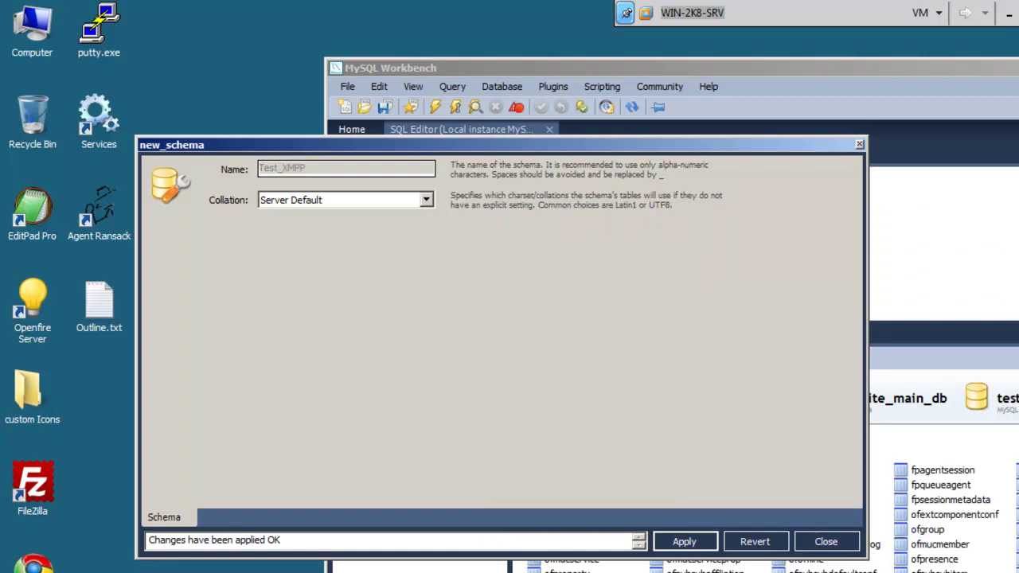
Step: Close the schema editor and dismiss the unsaved-changes prompt
{"action": "left_click", "coordinate": [825, 542]}
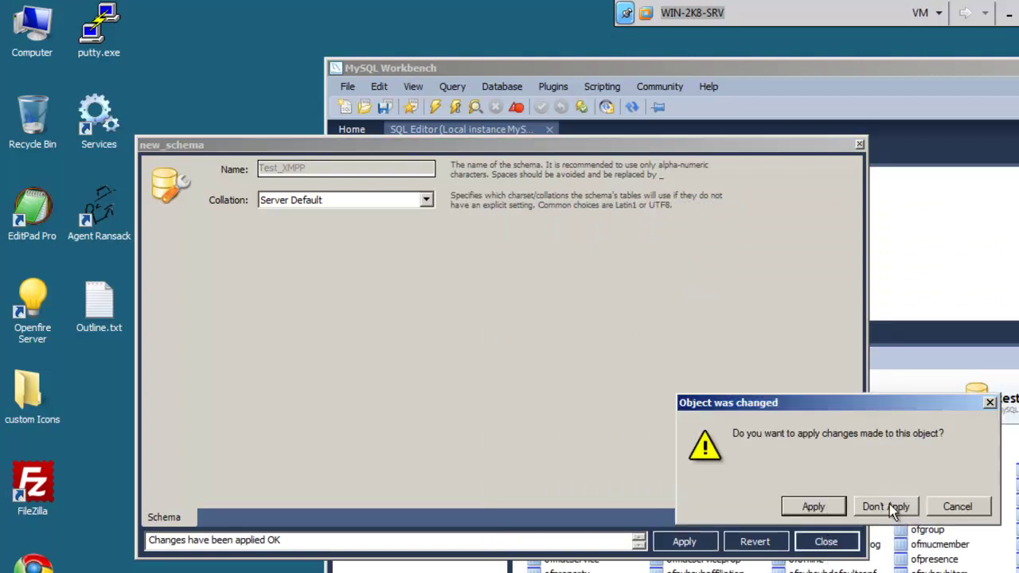
{"action": "left_click", "coordinate": [826, 507]}
{"action": "key", "text": "Return"}
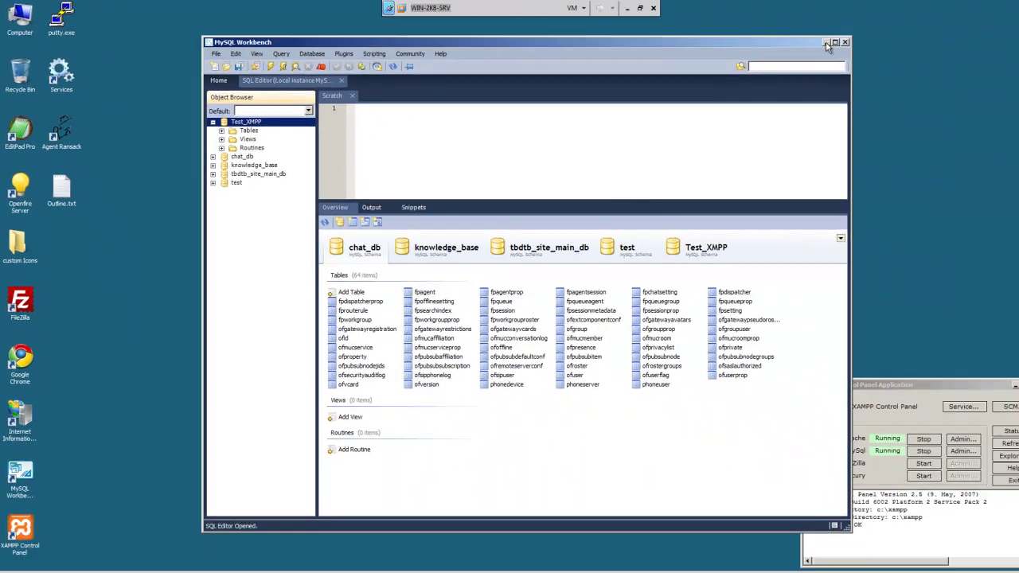
Step: Minimize Workbench, search 'openfire' in Chrome, and open the Ignite Realtime Openfire downloads page
{"action": "left_click", "coordinate": [825, 43]}
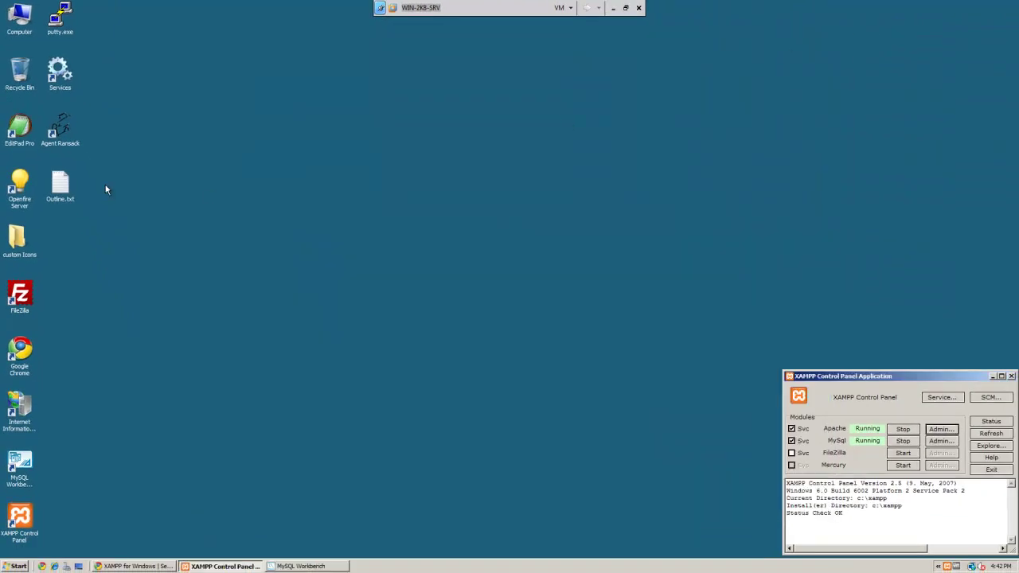
{"action": "left_click", "coordinate": [137, 566]}
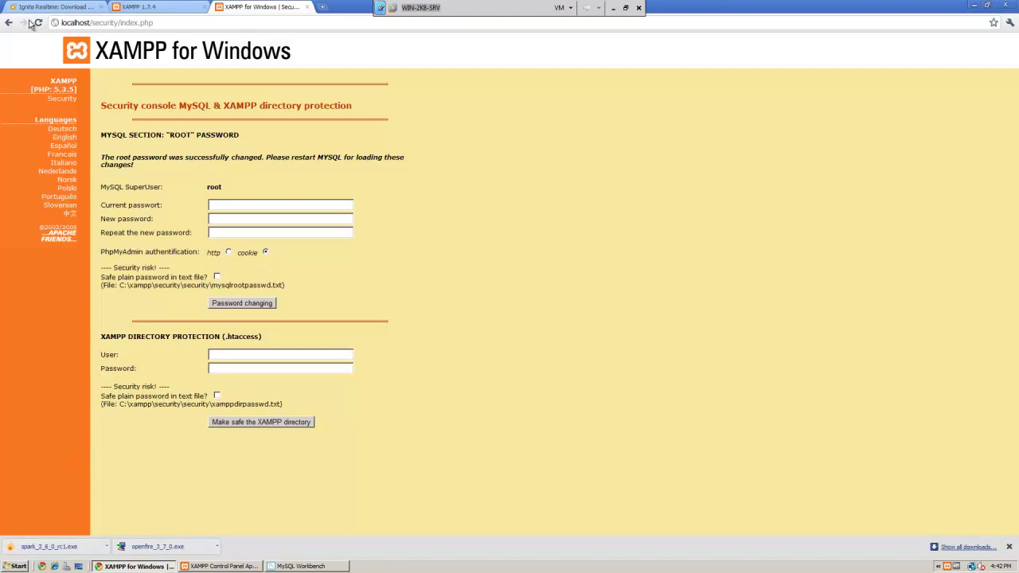
{"action": "left_click", "coordinate": [79, 23]}
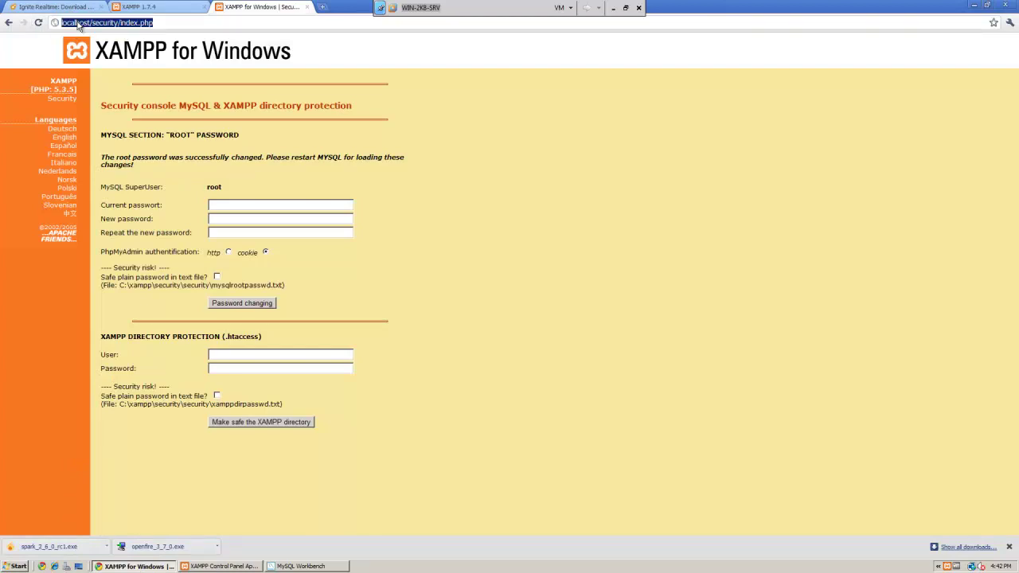
{"action": "type", "text": "openfire"}
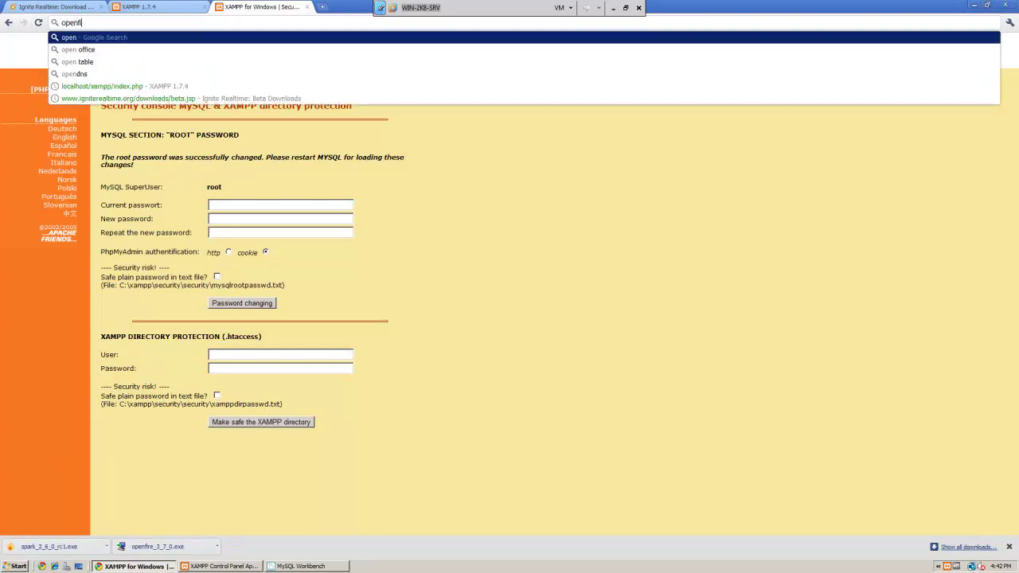
{"action": "key", "text": "Return"}
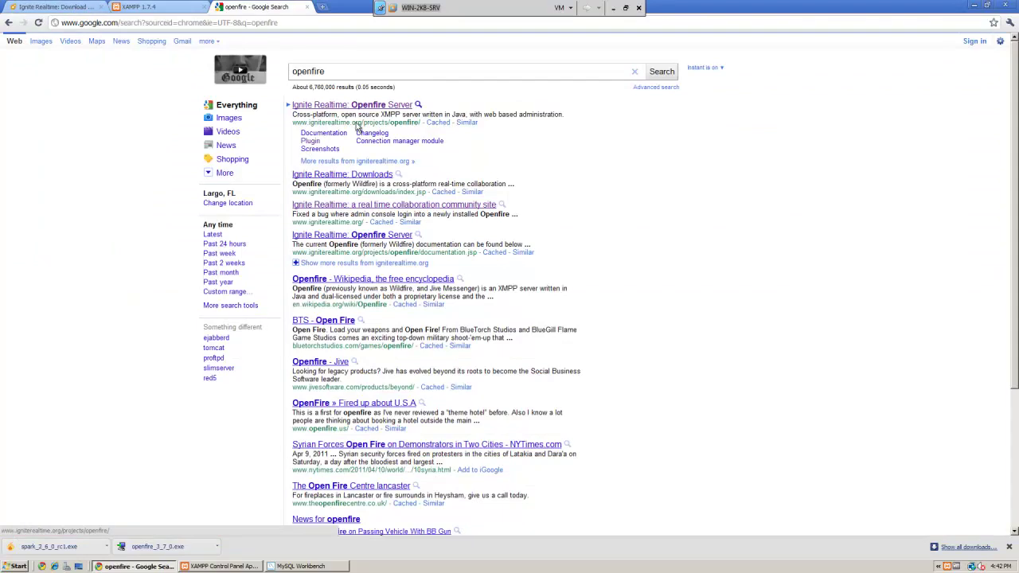
{"action": "left_click", "coordinate": [372, 104]}
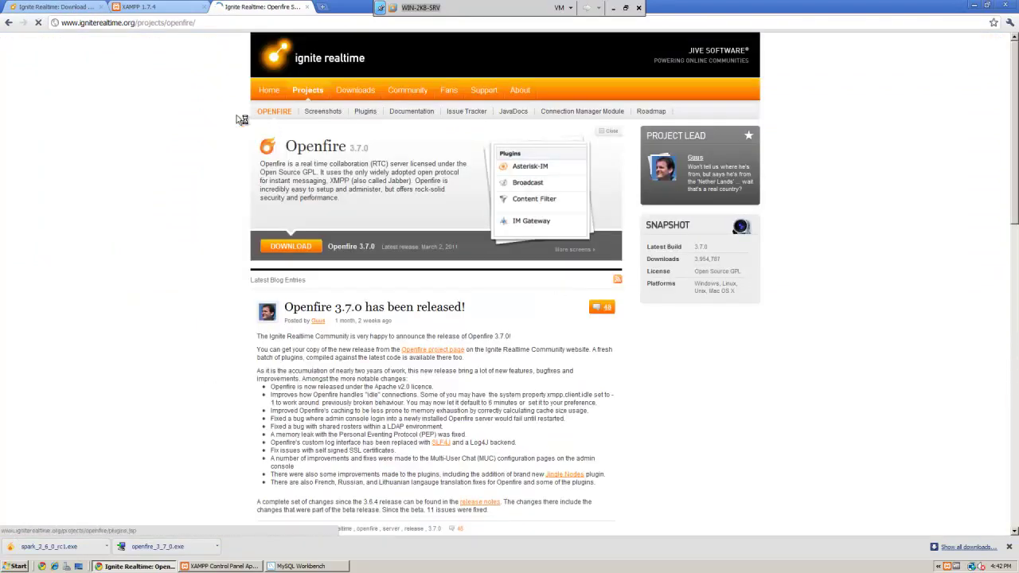
{"action": "left_click", "coordinate": [274, 250]}
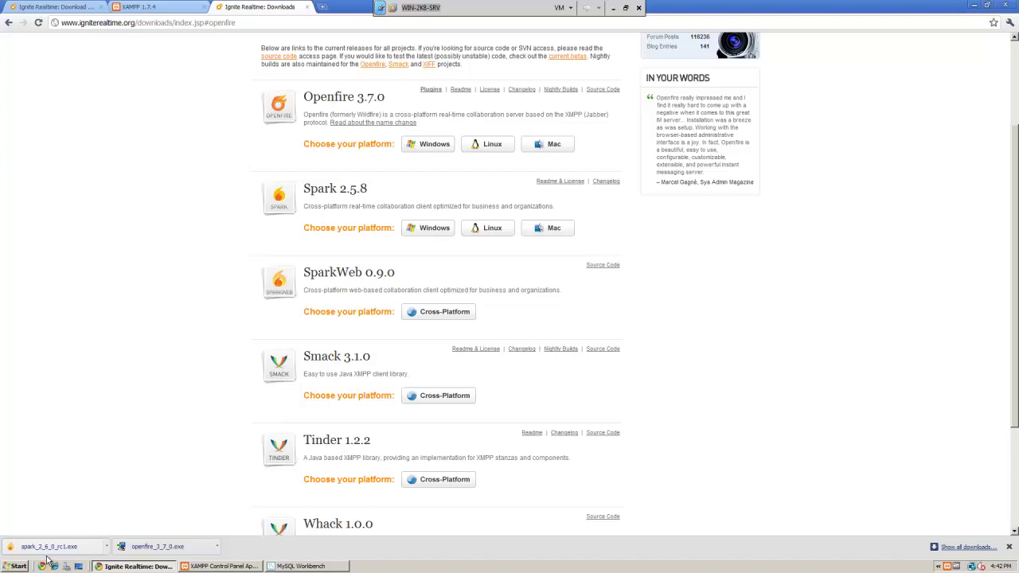
Step: Launch openfire_3_7_0.exe from the downloads bar, allow it to run, and choose English
{"action": "left_click", "coordinate": [165, 547]}
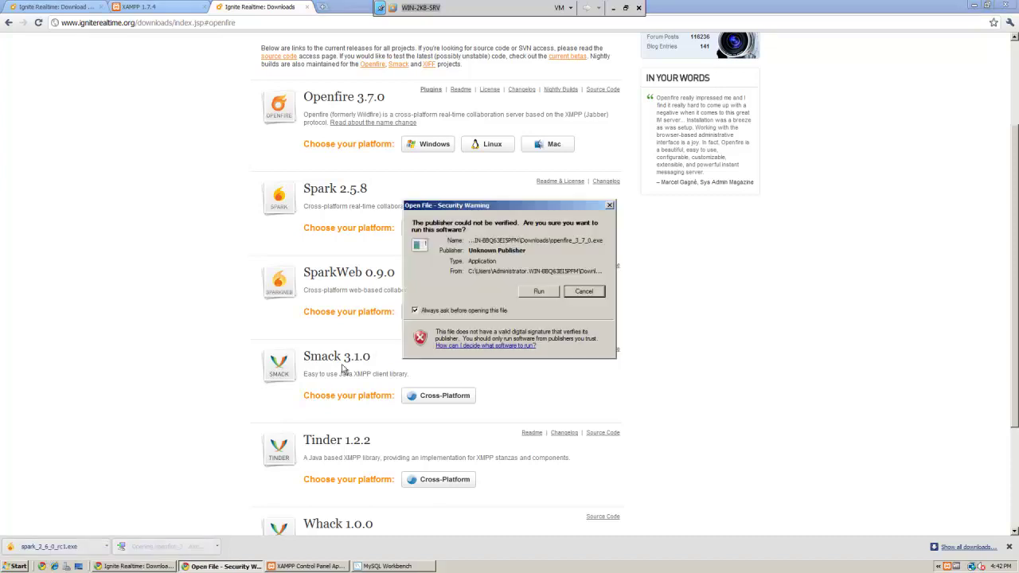
{"action": "left_click", "coordinate": [540, 293]}
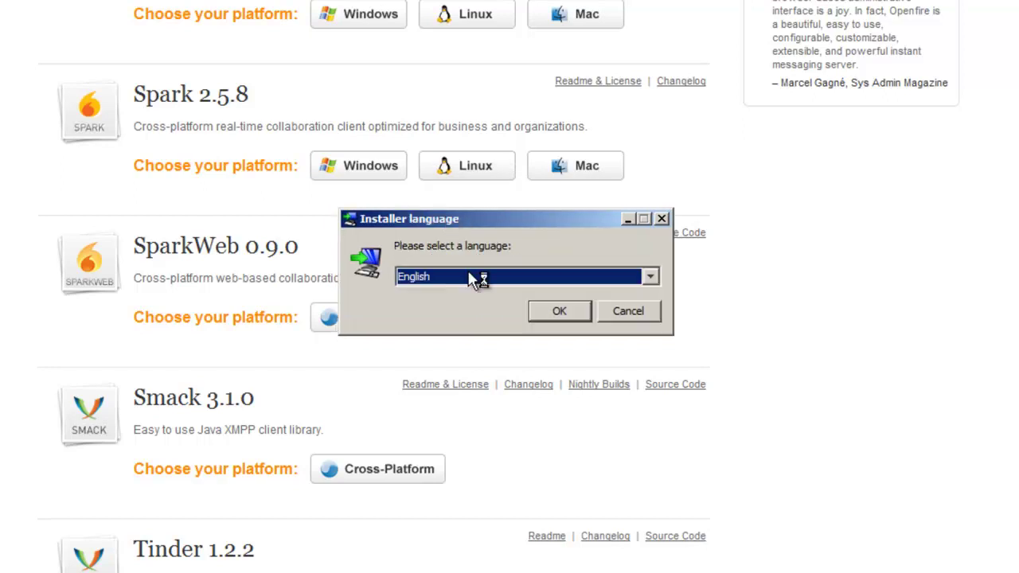
{"action": "left_click", "coordinate": [571, 315]}
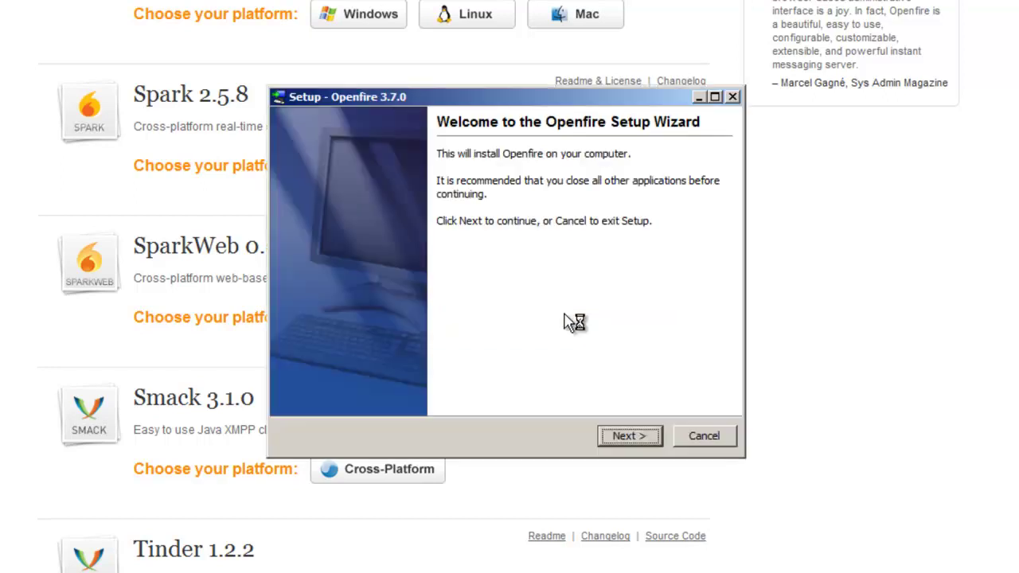
Step: Accept the license and default folders, installing into the existing Openfire folder
{"action": "left_click", "coordinate": [627, 438]}
{"action": "left_click", "coordinate": [374, 370]}
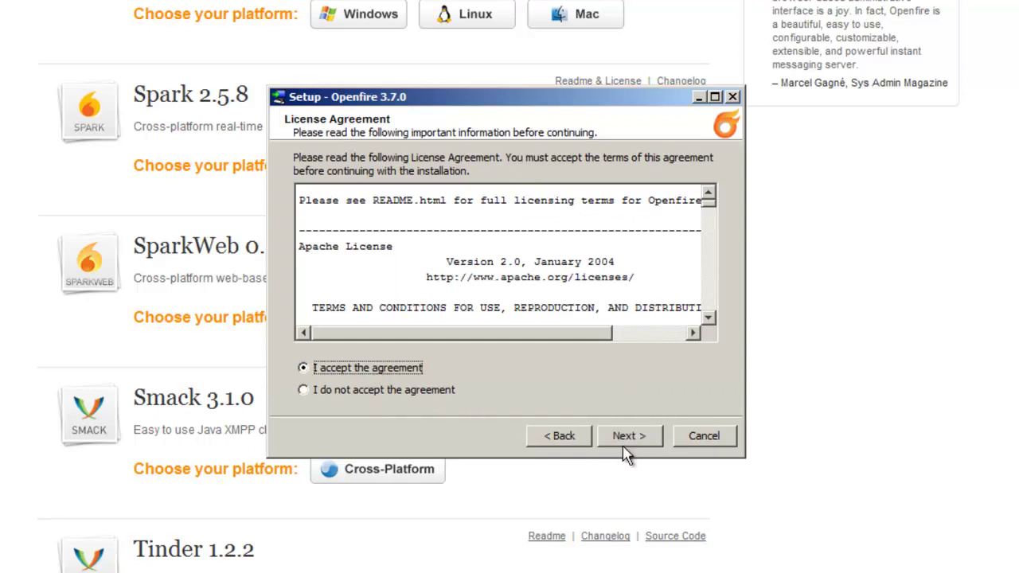
{"action": "left_click", "coordinate": [627, 439]}
{"action": "left_click", "coordinate": [625, 440]}
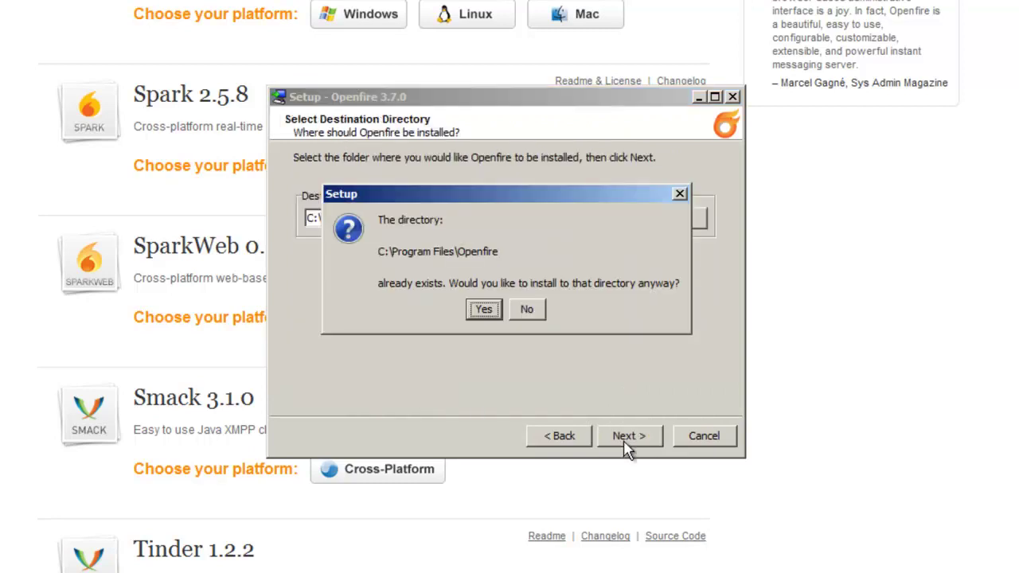
{"action": "left_click", "coordinate": [484, 311]}
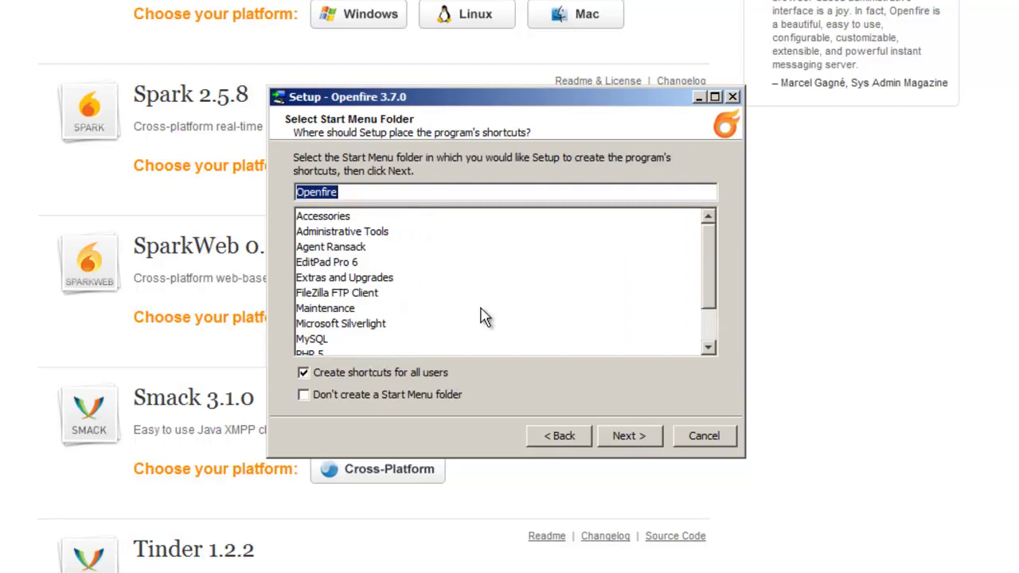
{"action": "left_click", "coordinate": [630, 439]}
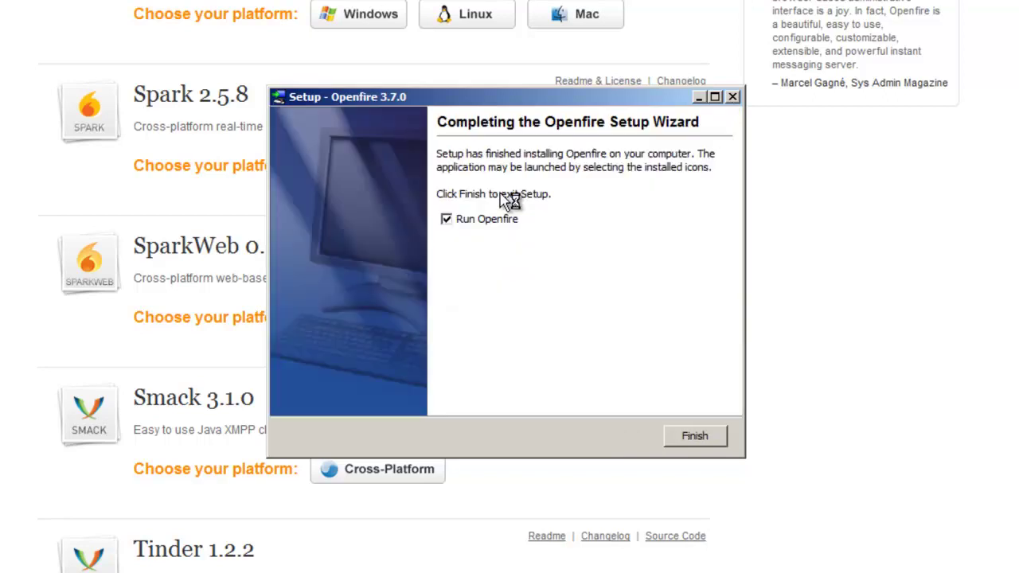
Step: Finish the installer, launch the Openfire web setup, and change the server domain to localhost
{"action": "left_click", "coordinate": [689, 440]}
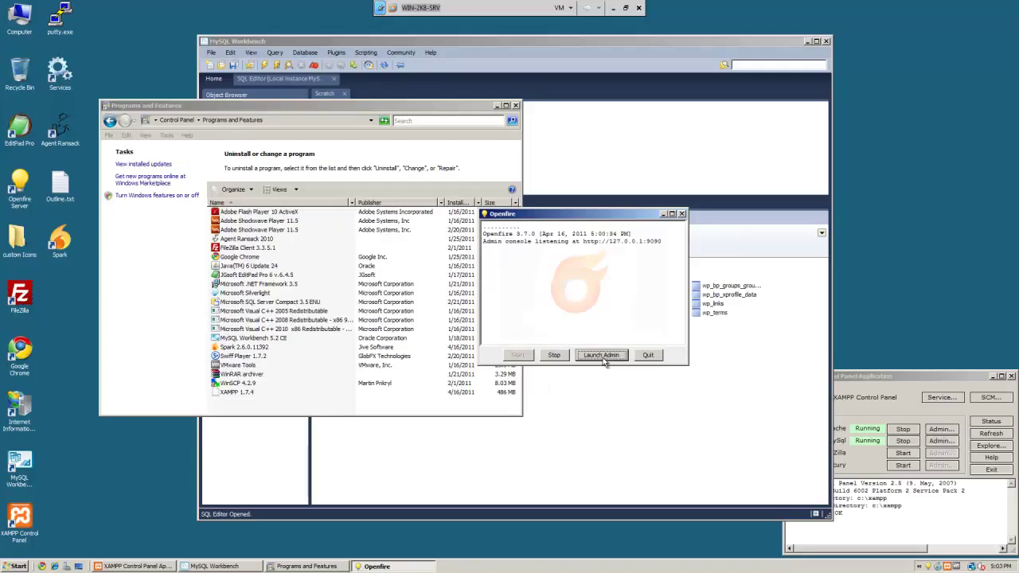
{"action": "left_click", "coordinate": [602, 356]}
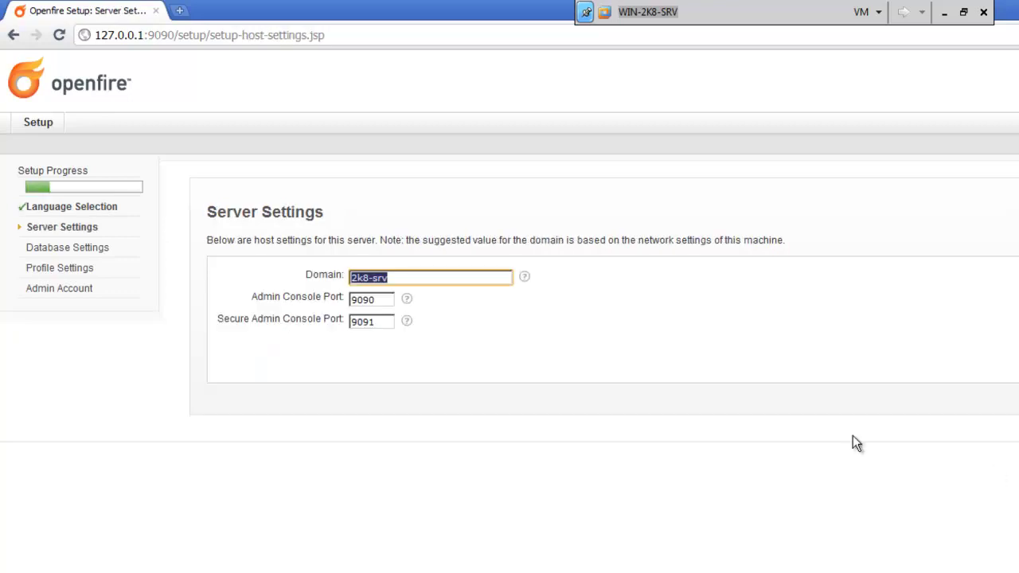
{"action": "left_click_drag", "start_coordinate": [409, 277], "coordinate": [312, 277]}
{"action": "left_click", "coordinate": [407, 277]}
{"action": "type", "text": "localhost"}
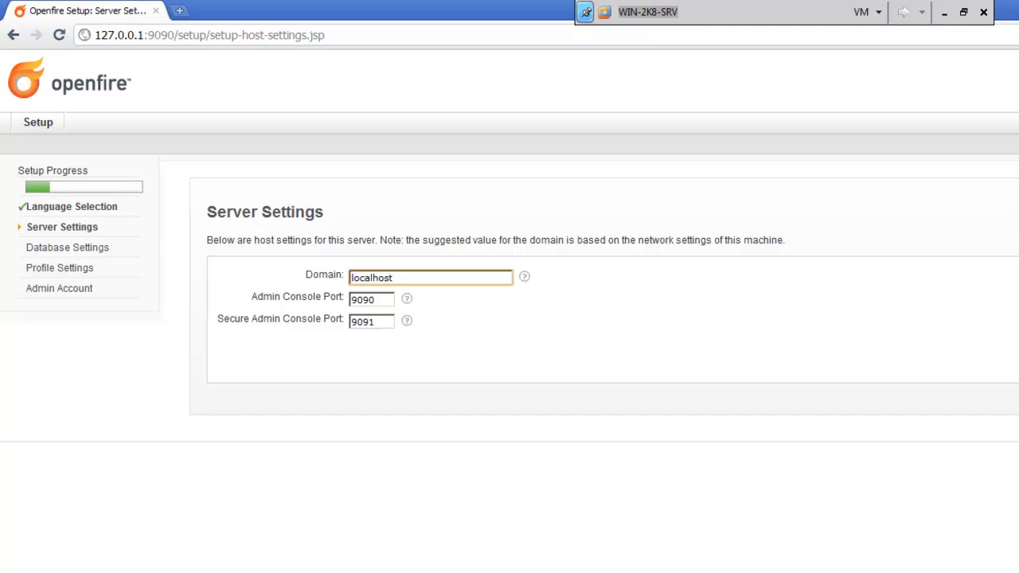
Step: Accept the server settings and pick a Standard Database Connection with the MySQL driver preset
{"action": "key", "text": "Return"}
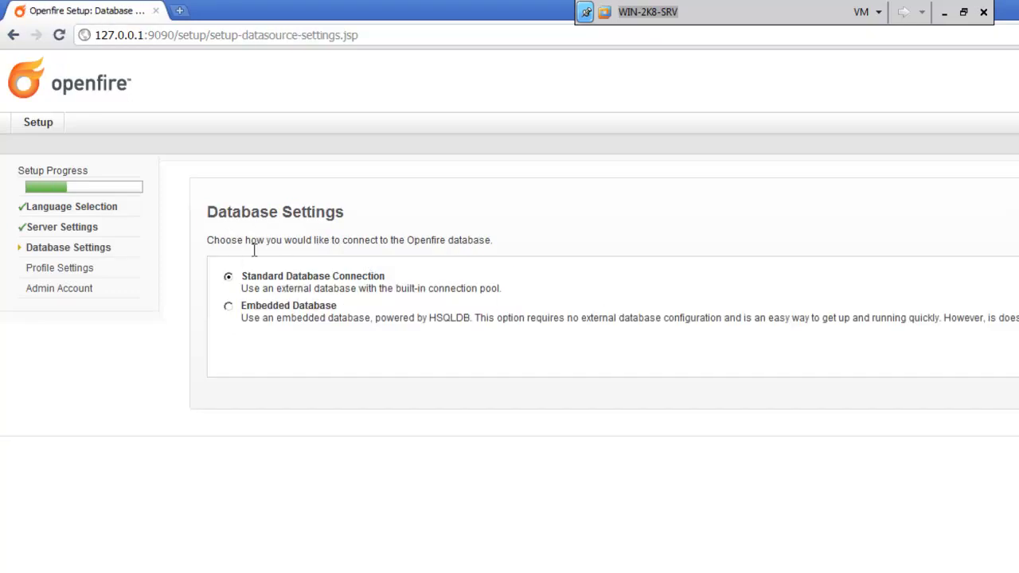
{"action": "left_click", "coordinate": [269, 311]}
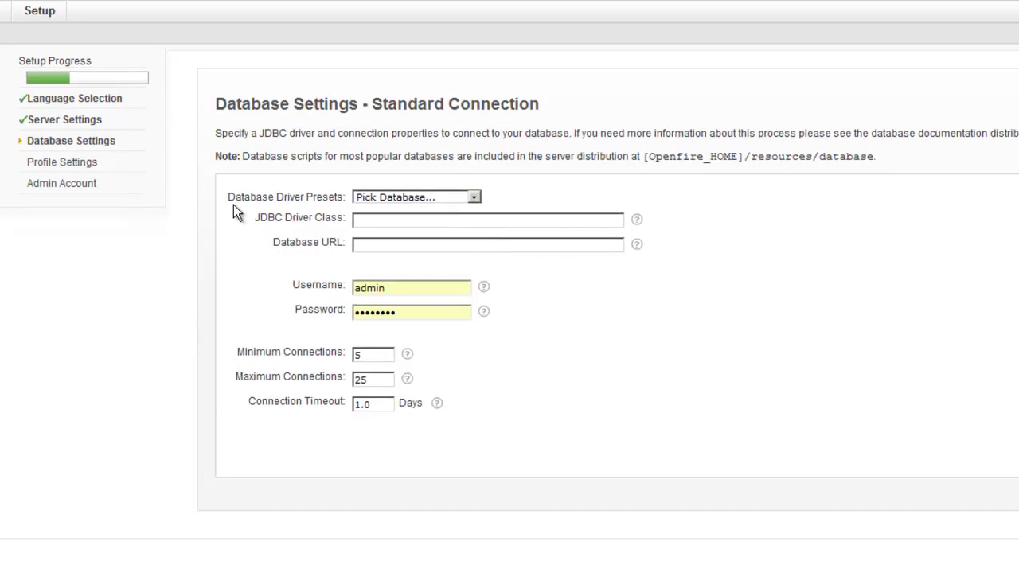
{"action": "left_click_drag", "start_coordinate": [233, 197], "coordinate": [347, 199]}
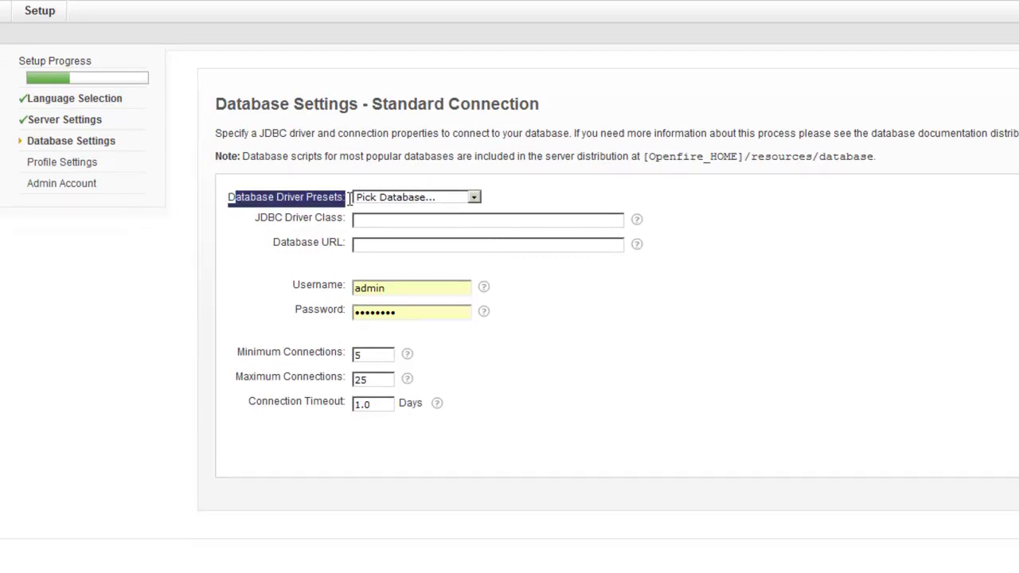
{"action": "left_click", "coordinate": [474, 196]}
{"action": "left_click", "coordinate": [452, 223]}
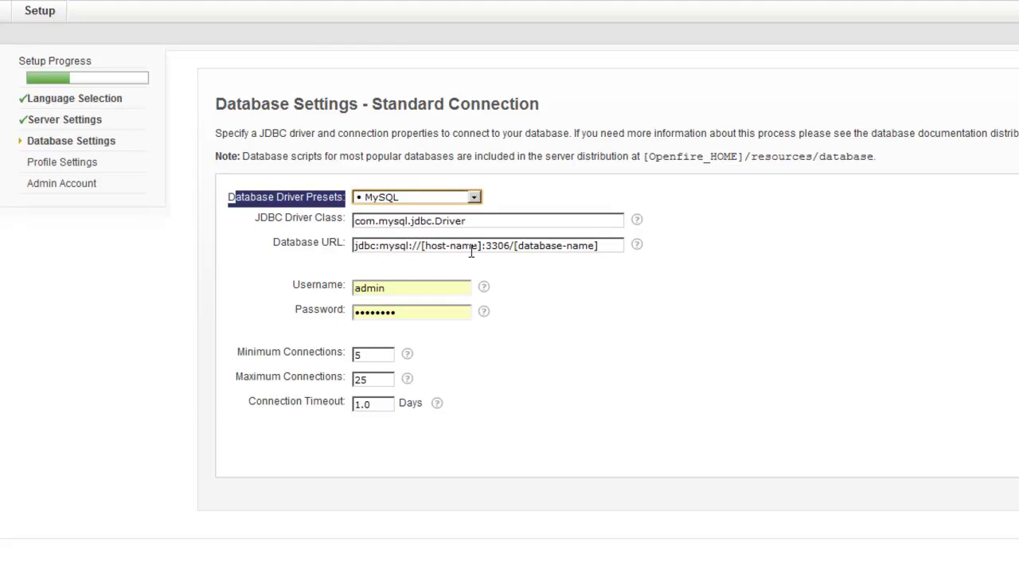
Step: Edit the Database URL to jdbc:mysql://localhost:3306/Test_XMPP
{"action": "left_click", "coordinate": [482, 247]}
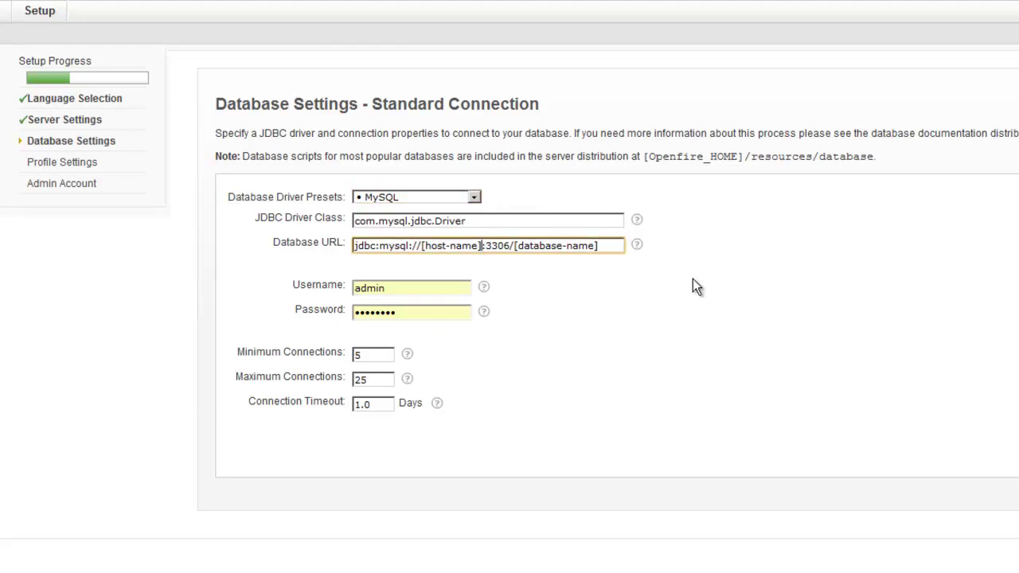
{"action": "key", "text": "BackSpace"}
{"action": "key", "text": "BackSpace"}
{"action": "key", "text": "BackSpace"}
{"action": "key", "text": "BackSpace"}
{"action": "key", "text": "BackSpace"}
{"action": "key", "text": "BackSpace"}
{"action": "key", "text": "BackSpace"}
{"action": "key", "text": "BackSpace"}
{"action": "key", "text": "BackSpace"}
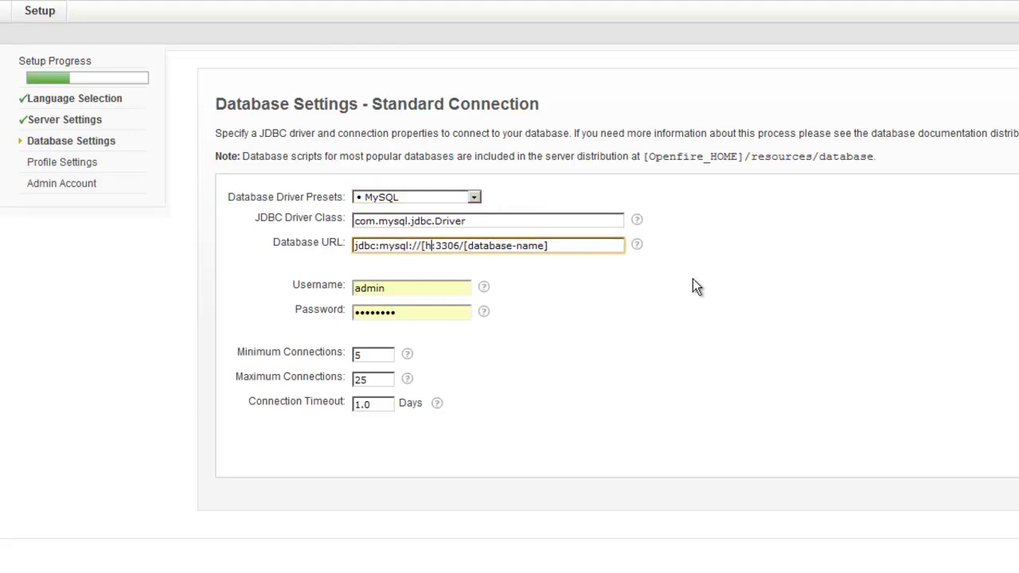
{"action": "key", "text": "BackSpace"}
{"action": "key", "text": "BackSpace"}
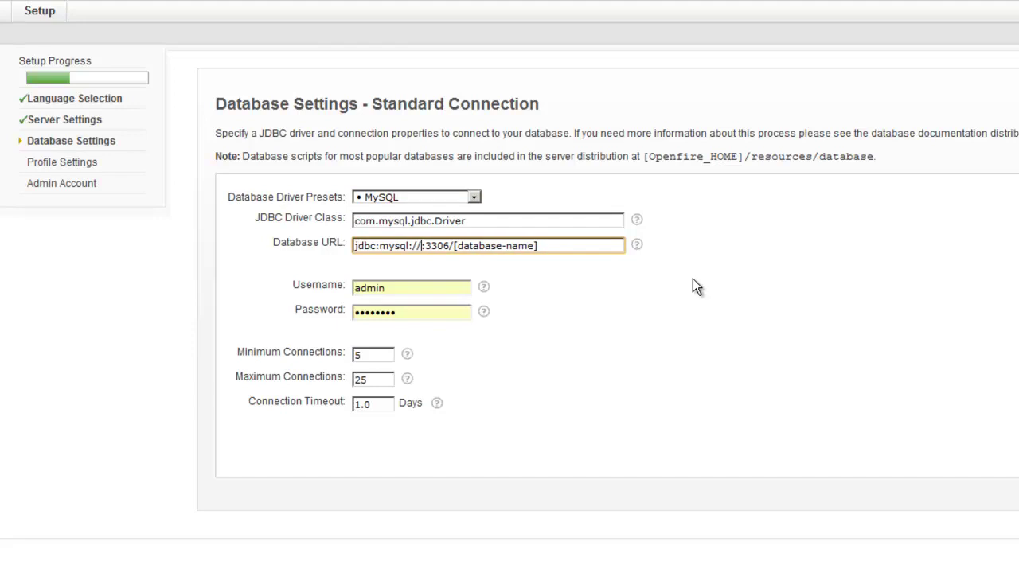
{"action": "type", "text": "local"}
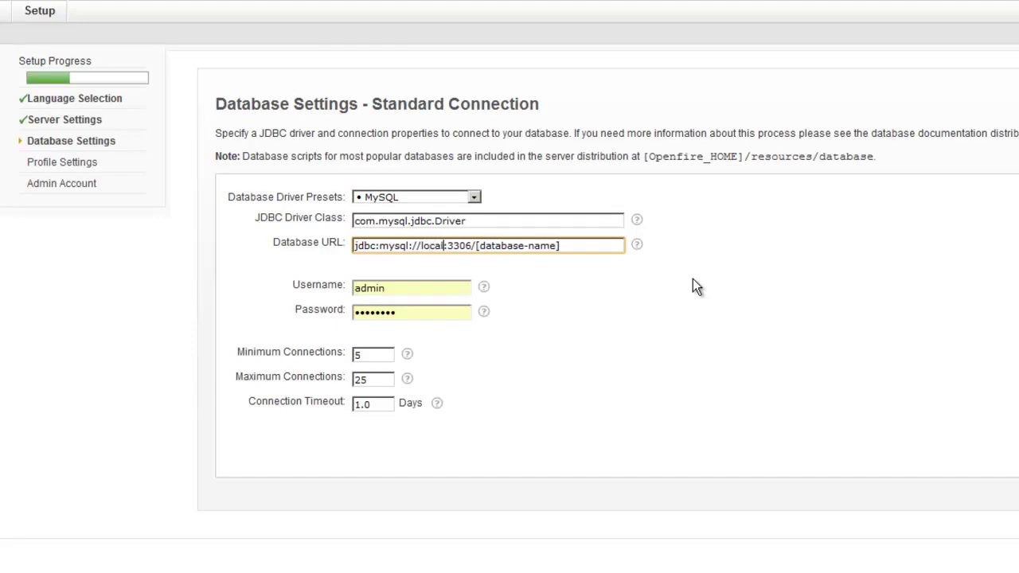
{"action": "type", "text": "host"}
{"action": "key", "text": "Right"}
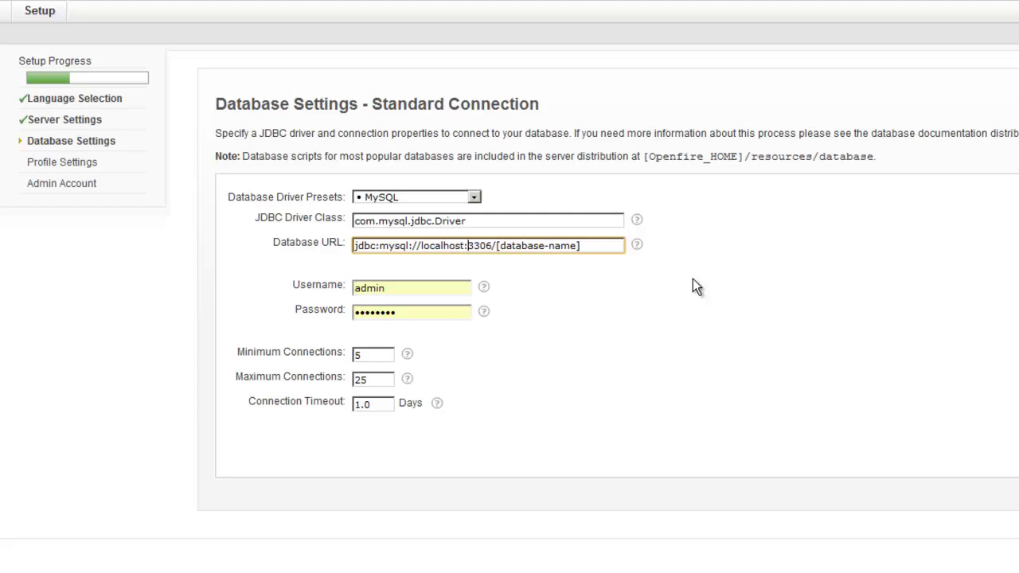
{"action": "key", "text": "Right"}
{"action": "key", "text": "Right"}
{"action": "key", "text": "Right"}
{"action": "key", "text": "Right"}
{"action": "key", "text": "Right"}
{"action": "key", "text": "Delete"}
{"action": "key", "text": "Delete"}
{"action": "key", "text": "Delete"}
{"action": "key", "text": "Delete"}
{"action": "key", "text": "Delete"}
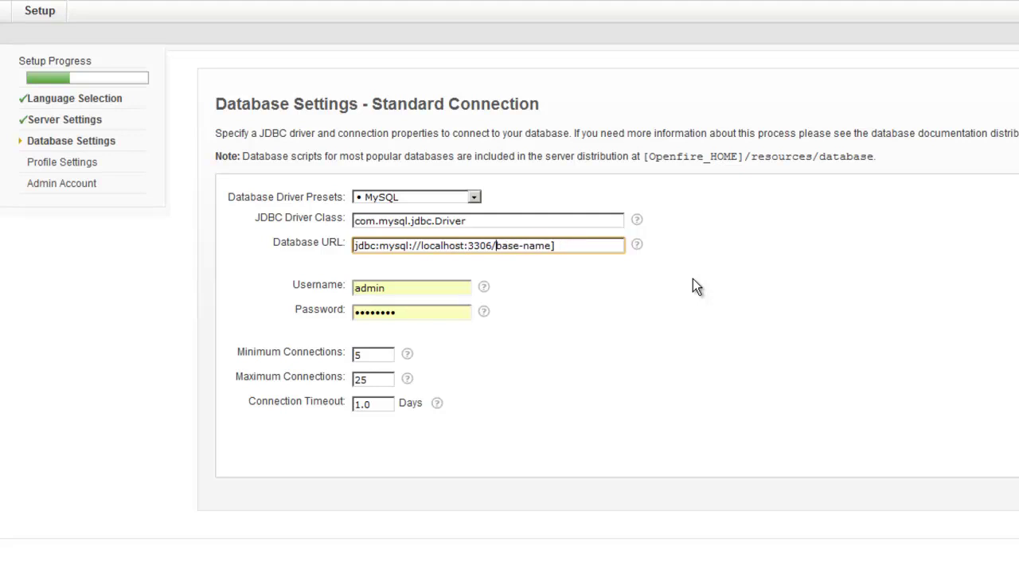
{"action": "key", "text": "Delete"}
{"action": "key", "text": "Delete"}
{"action": "key", "text": "Delete"}
{"action": "key", "text": "Delete"}
{"action": "key", "text": "Delete"}
{"action": "key", "text": "Delete"}
{"action": "key", "text": "Delete"}
{"action": "key", "text": "Delete"}
{"action": "key", "text": "Delete"}
{"action": "key", "text": "Delete"}
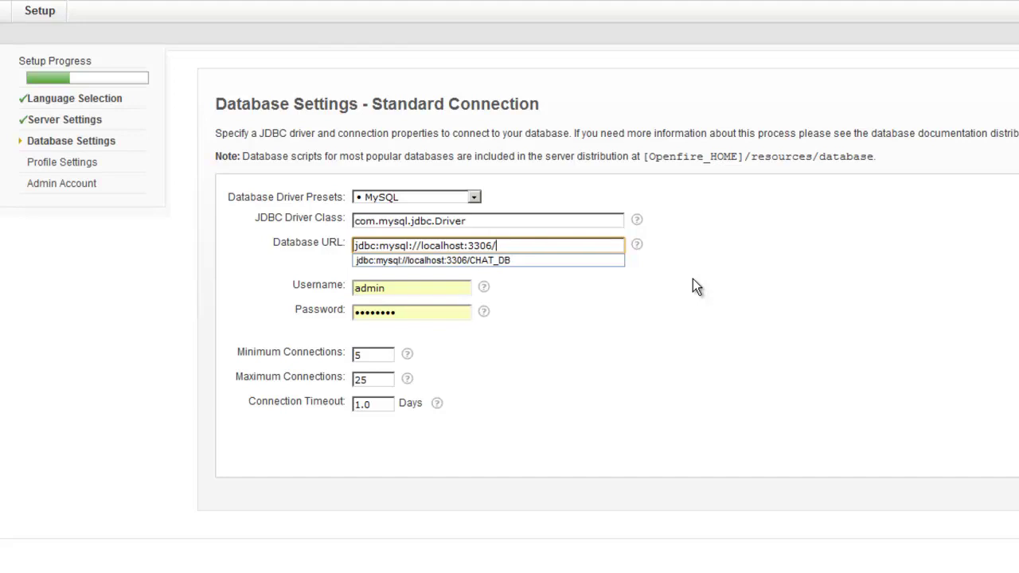
{"action": "type", "text": "Test"}
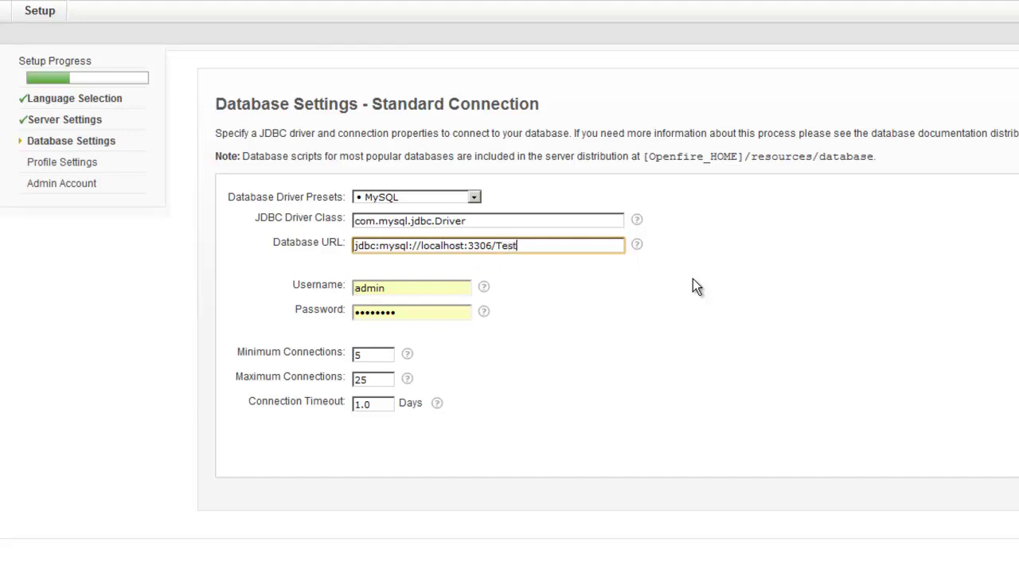
{"action": "type", "text": "_XMPP"}
Step: Enter database username root and its password, then submit the connection settings
{"action": "left_click", "coordinate": [402, 288]}
{"action": "left_click_drag", "start_coordinate": [421, 288], "coordinate": [319, 286]}
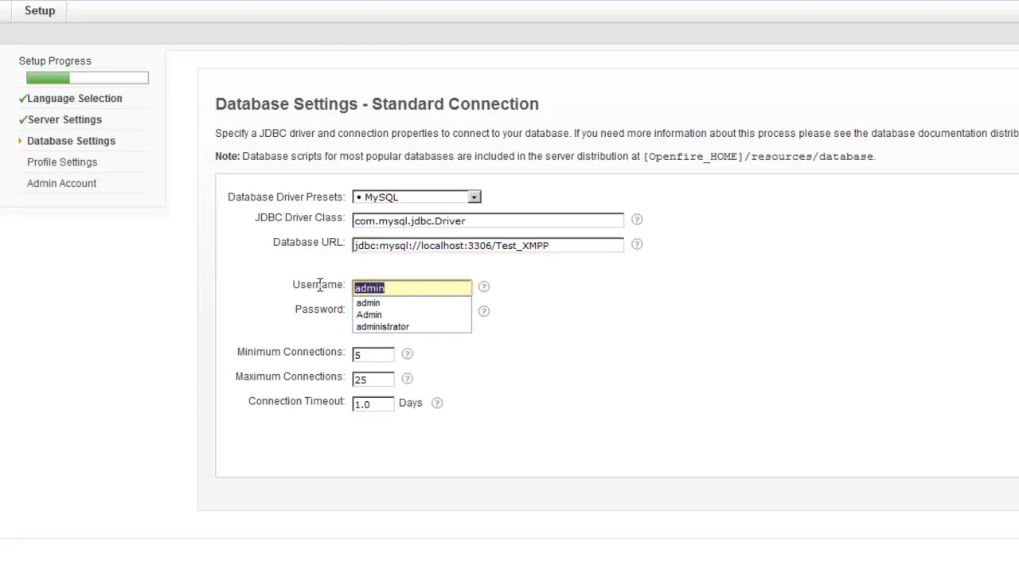
{"action": "type", "text": "root"}
{"action": "key", "text": "Tab"}
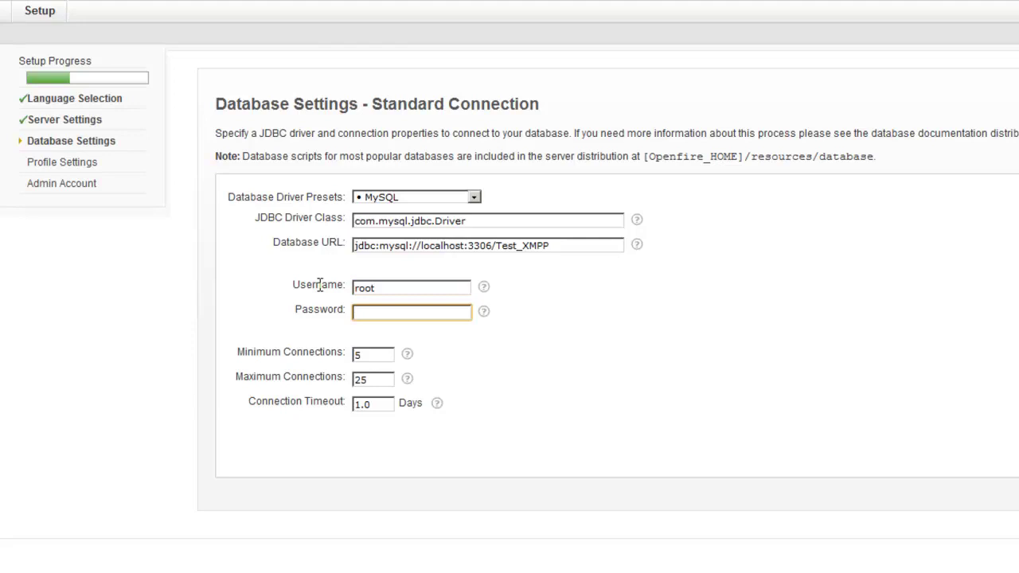
{"action": "type", "text": "password"}
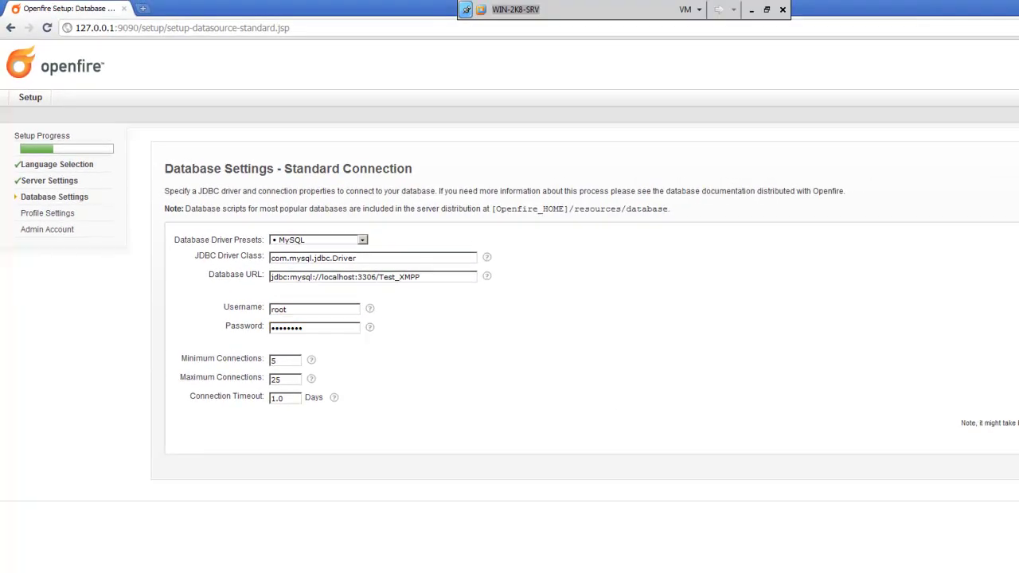
{"action": "key", "text": "Return"}
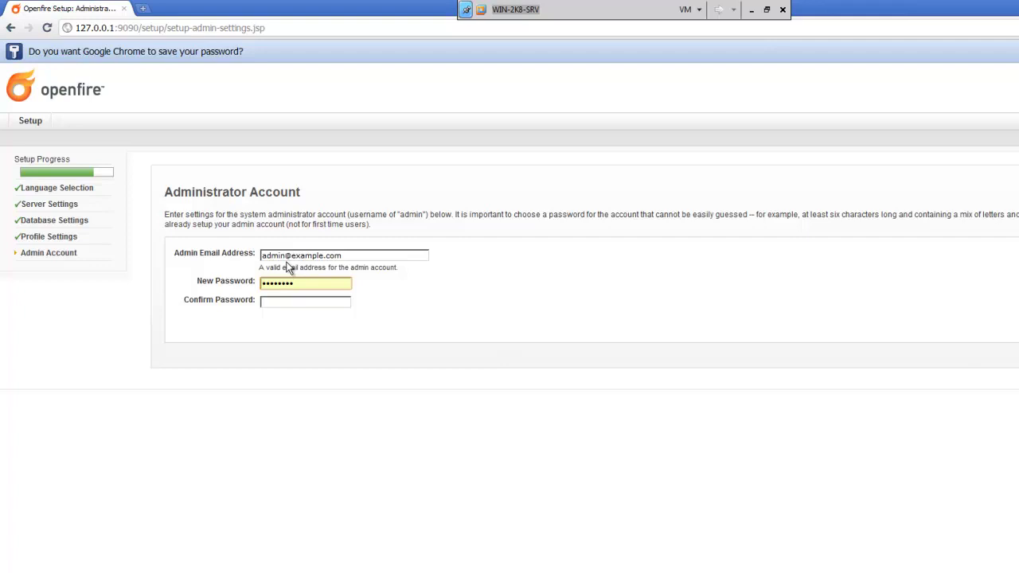
Step: Replace the admin password, confirm it, and submit the Administrator Account page
{"action": "left_click", "coordinate": [286, 255]}
{"action": "left_click_drag", "start_coordinate": [296, 284], "coordinate": [248, 279]}
{"action": "type", "text": "••••••••••"}
{"action": "key", "text": "Tab"}
{"action": "type", "text": "••••••••"}
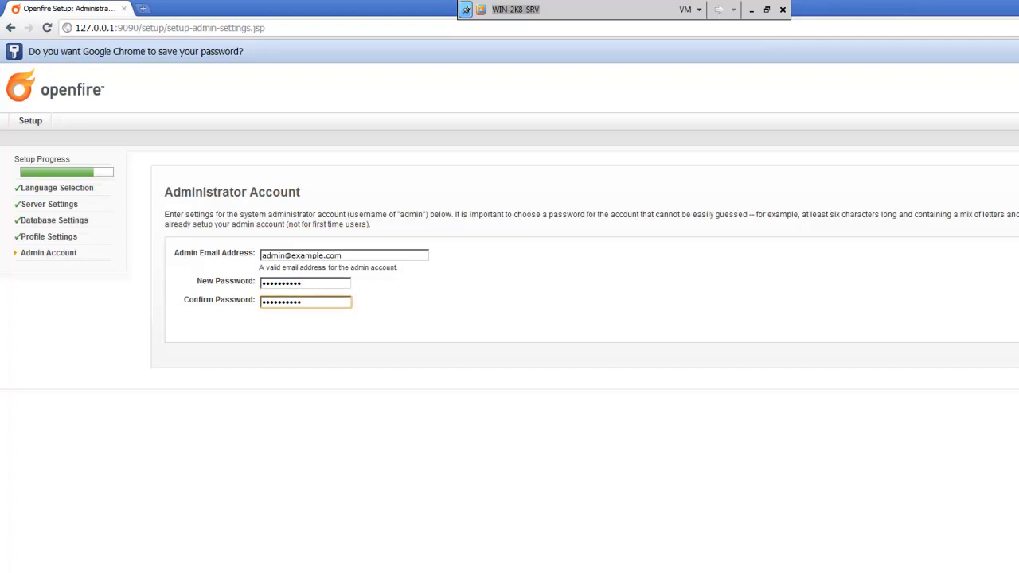
{"action": "key", "text": "Return"}
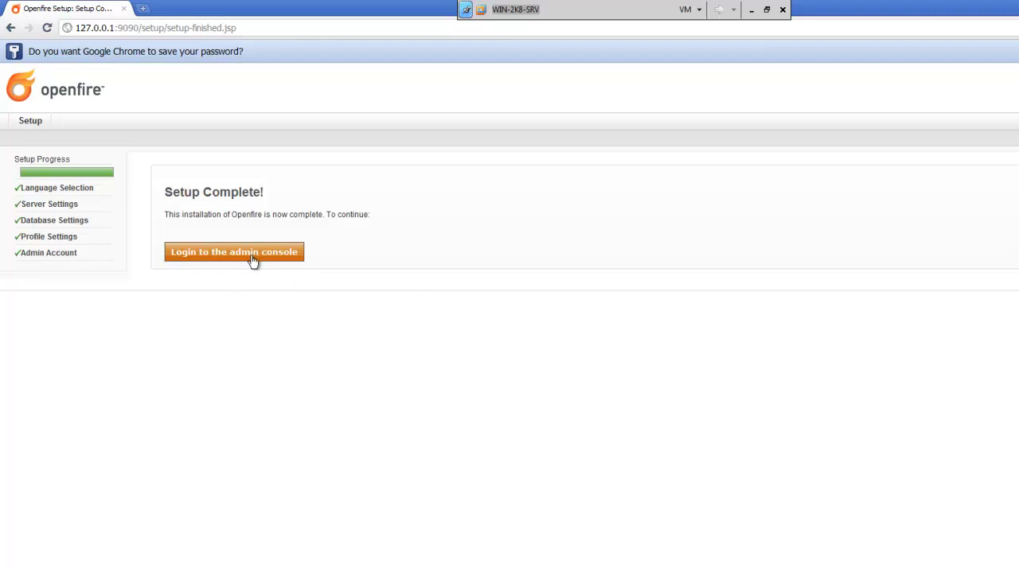
Step: Open the admin console login and sign in as admin with the password
{"action": "left_click", "coordinate": [252, 255]}
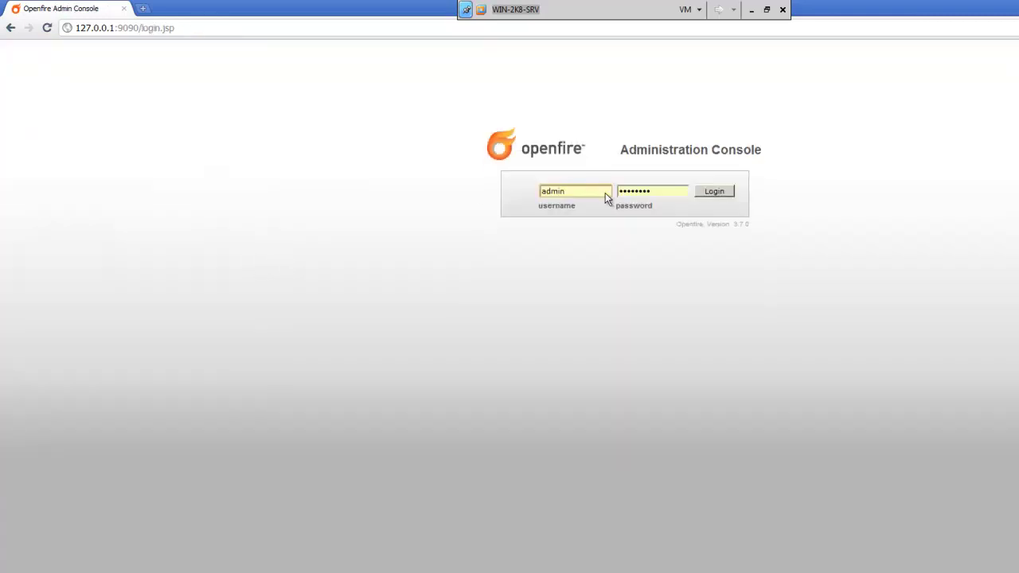
{"action": "key", "text": "Tab"}
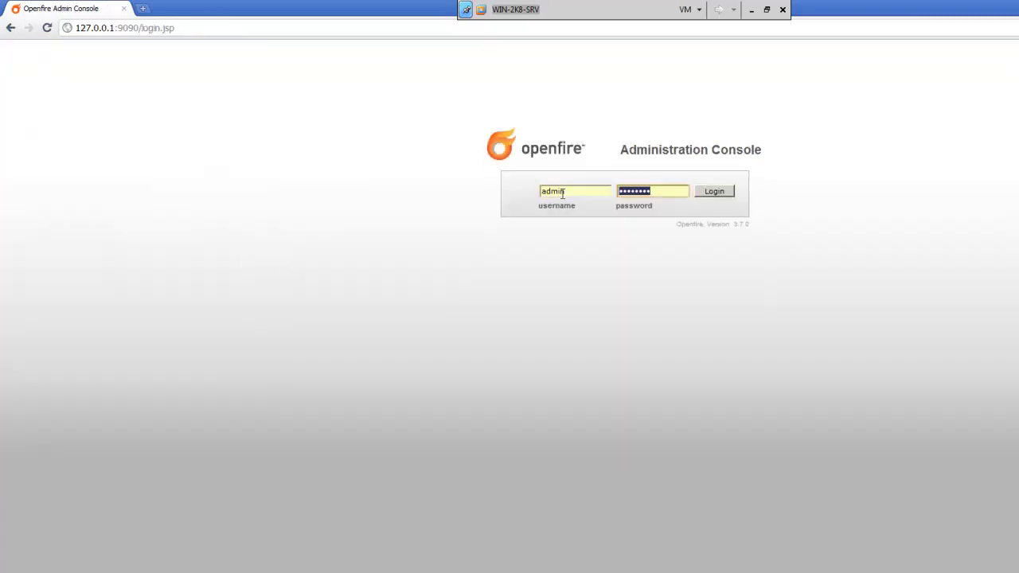
{"action": "type", "text": "a"}
{"action": "key", "text": "Return"}
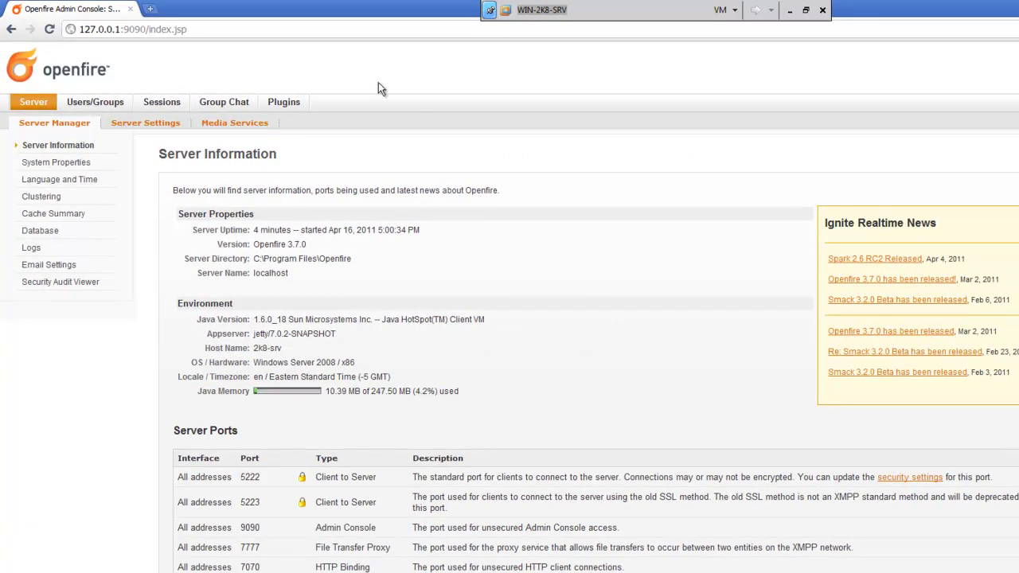
Step: Open the Create New User form and enter the user's username, full name and e-mail
{"action": "left_click", "coordinate": [102, 105]}
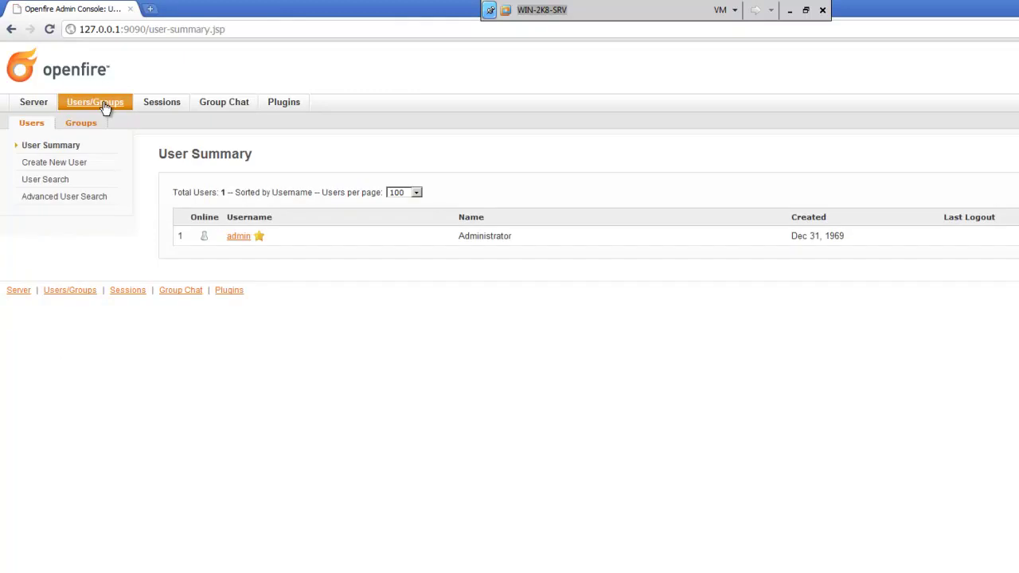
{"action": "left_click", "coordinate": [63, 167]}
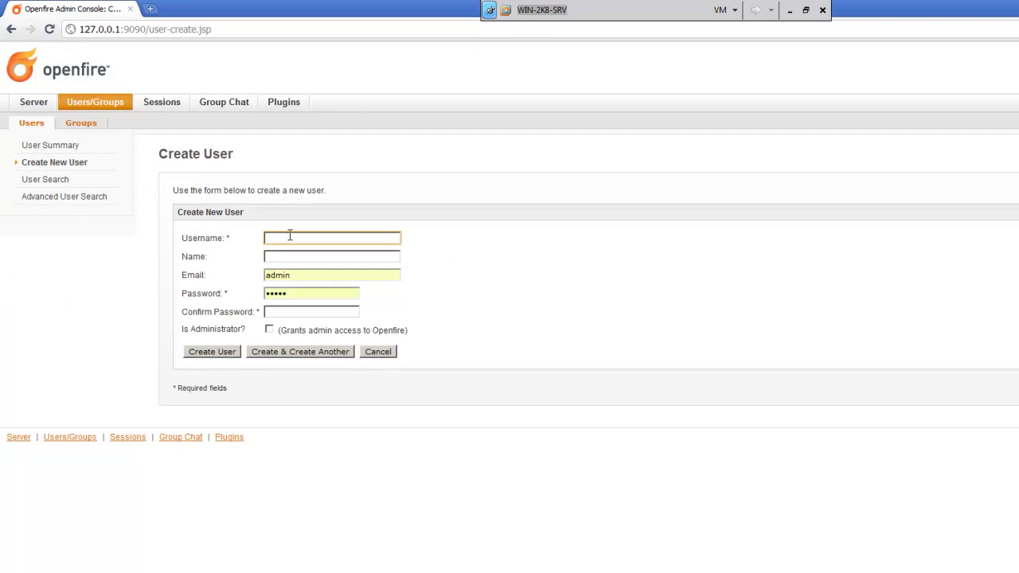
{"action": "key", "text": "Tab"}
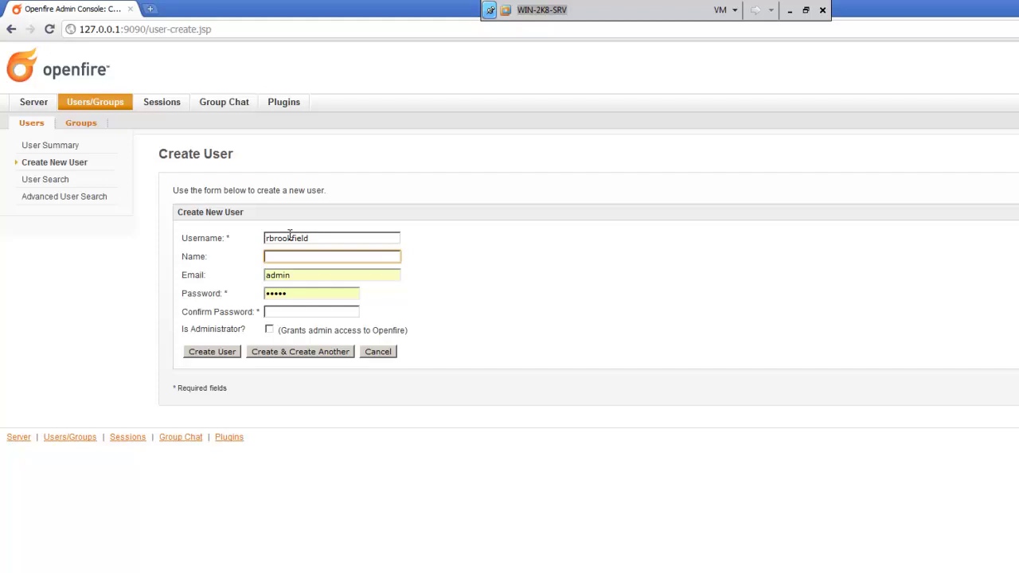
{"action": "key", "text": "Tab"}
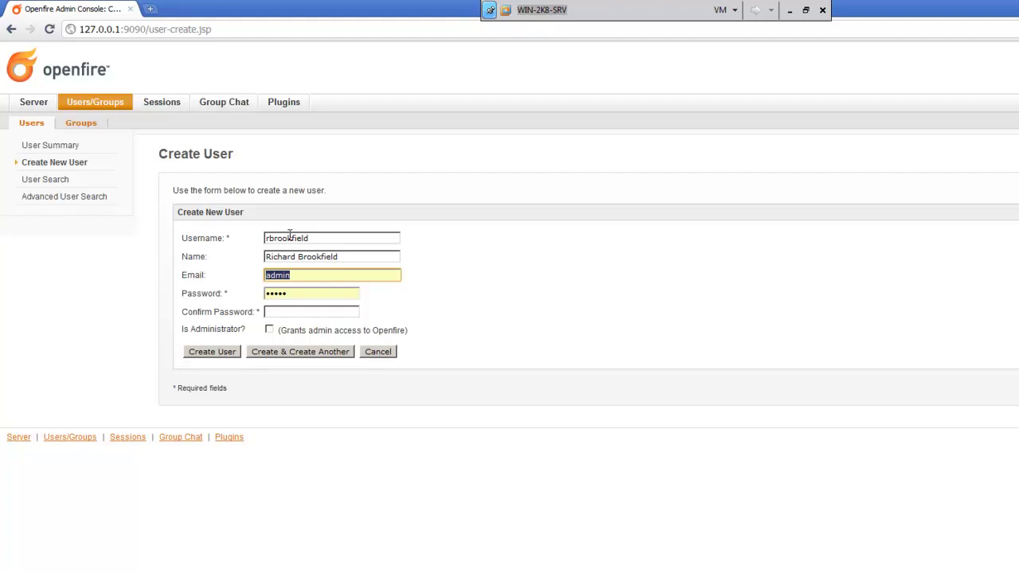
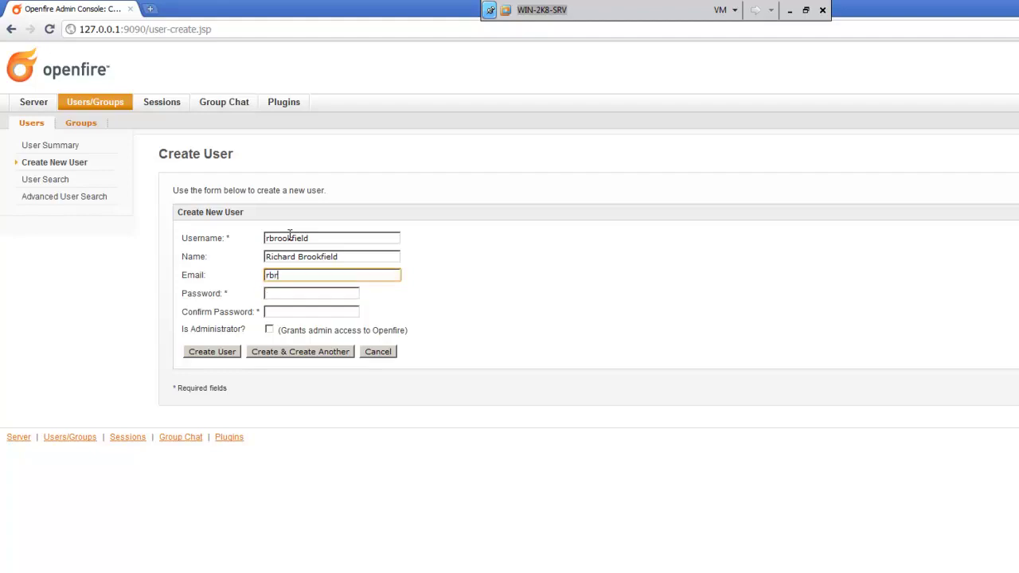
Step: Set and confirm the new user's password, then create the user
{"action": "key", "text": "Tab"}
{"action": "type", "text": "password"}
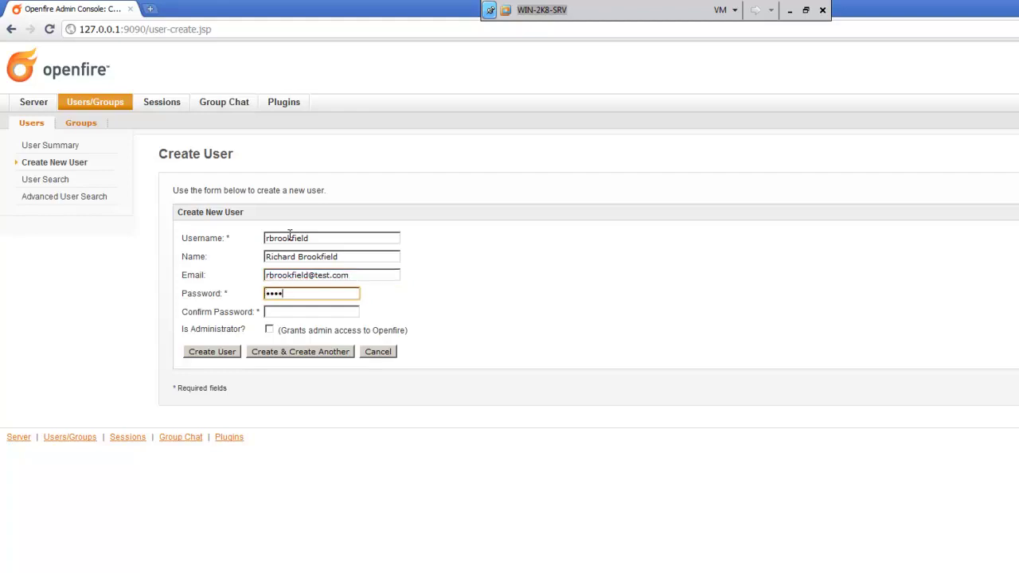
{"action": "key", "text": "Tab"}
{"action": "type", "text": "p"}
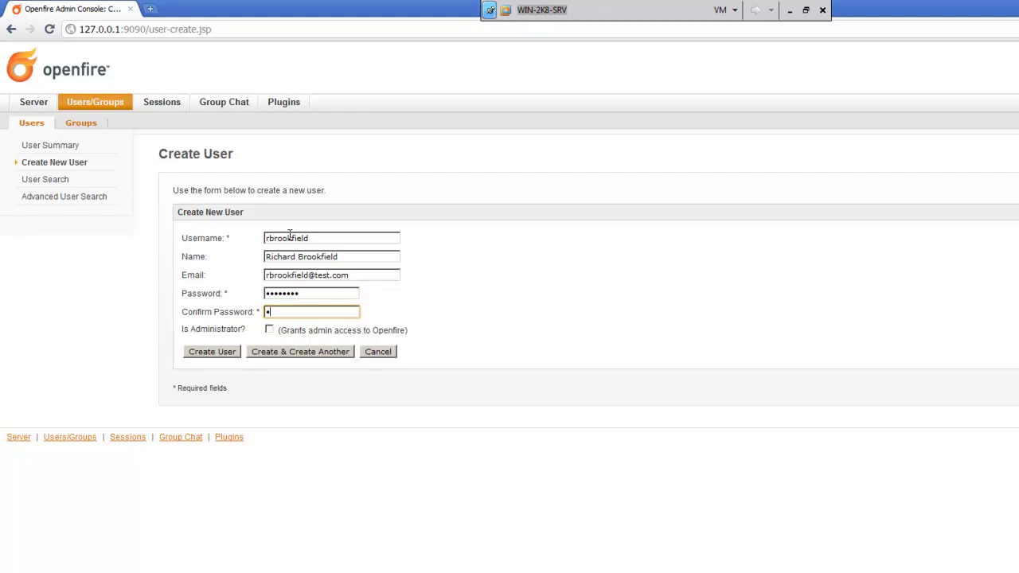
{"action": "type", "text": "assword"}
{"action": "left_click", "coordinate": [212, 354]}
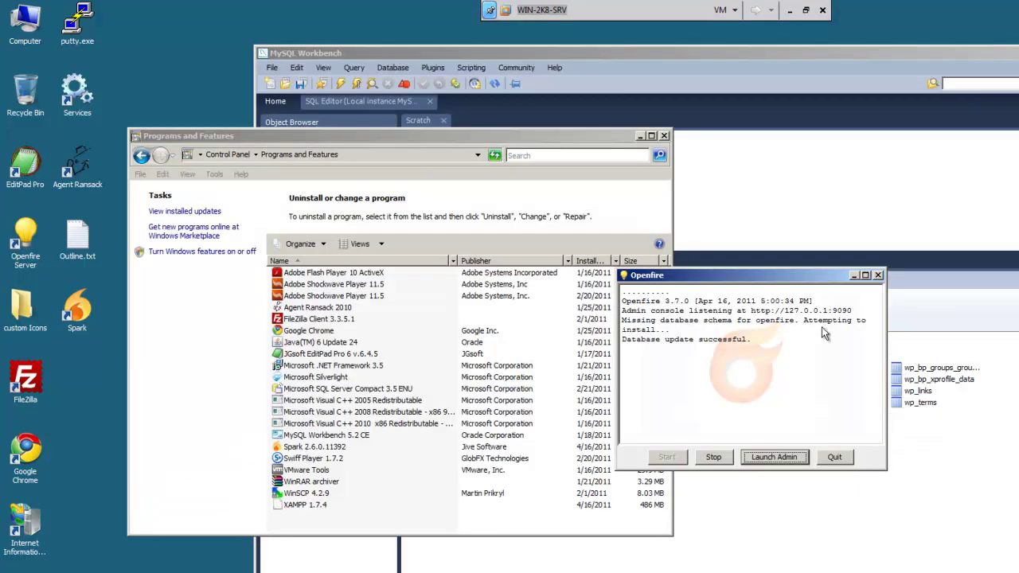
Step: Minimize the Openfire server console and the Programs and Features windows
{"action": "left_click", "coordinate": [854, 275]}
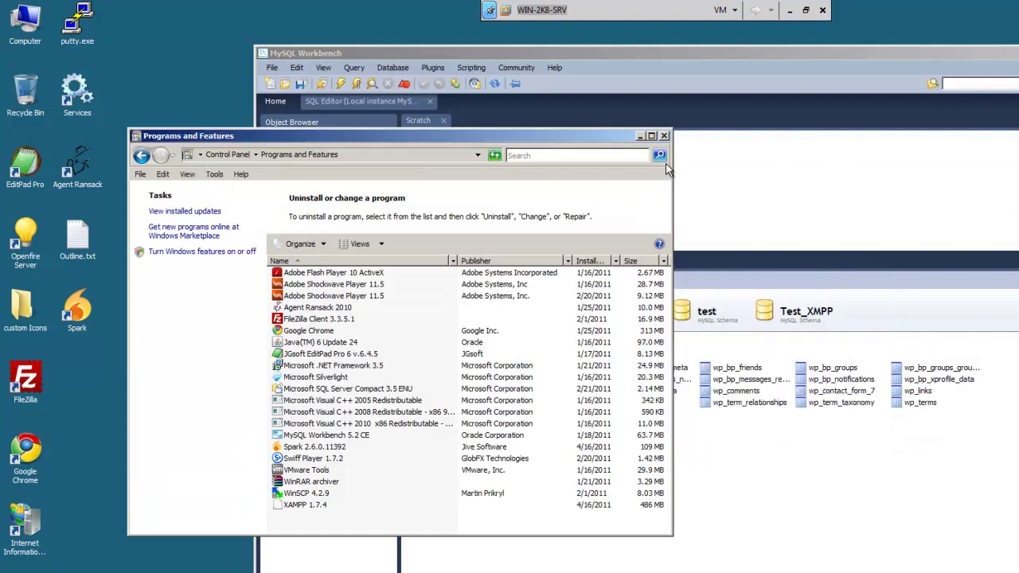
{"action": "left_click", "coordinate": [641, 136]}
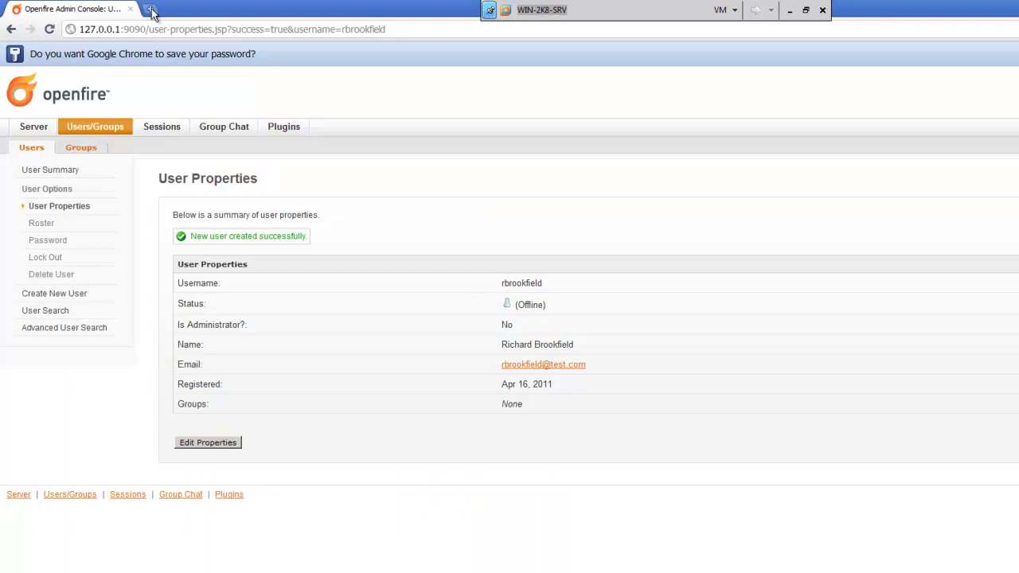
Step: Search 'openfire' in a new tab and follow the Ignite Realtime: Openfire Server result to Downloads
{"action": "key", "text": "ctrl+t"}
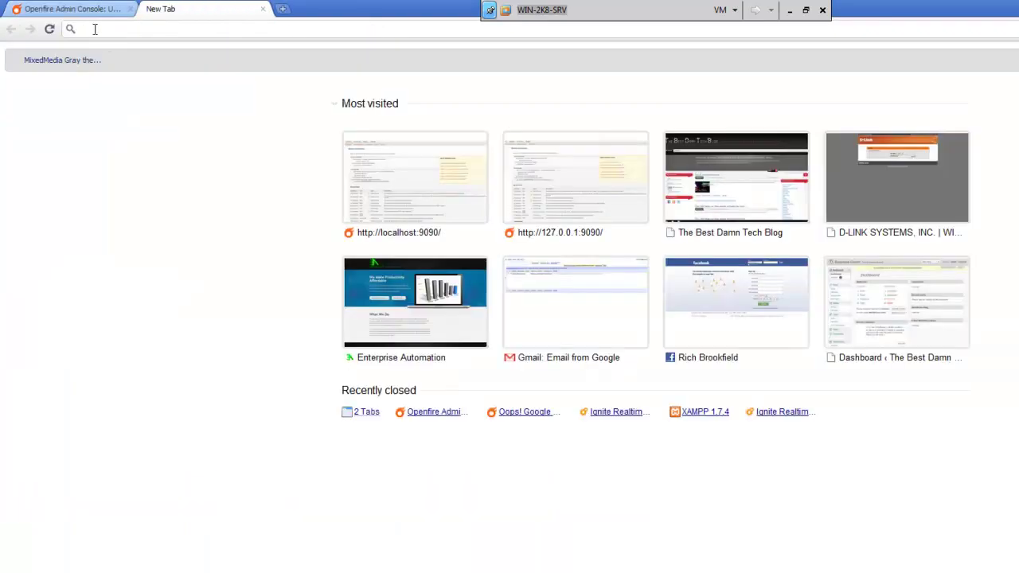
{"action": "type", "text": "openfire"}
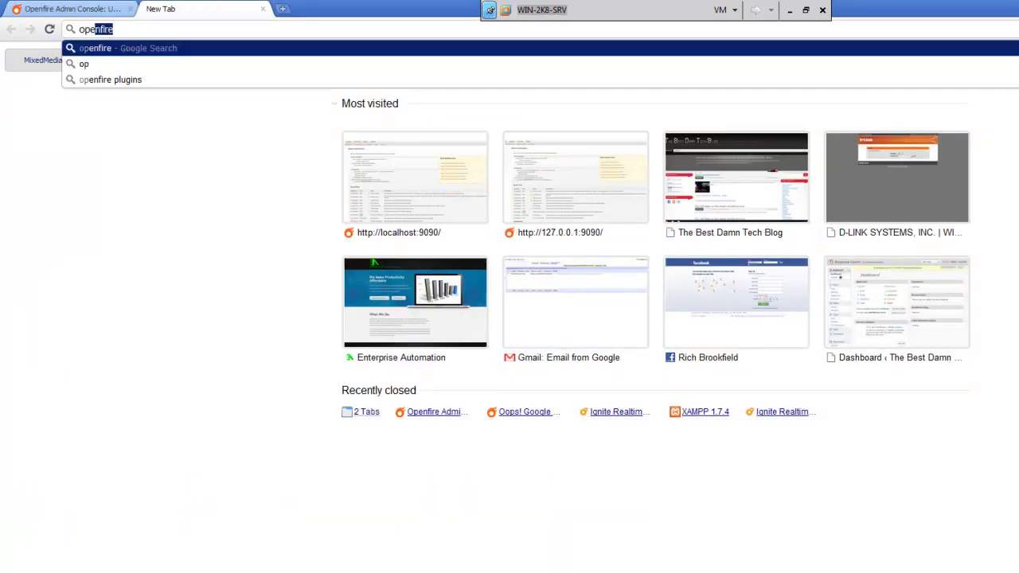
{"action": "key", "text": "Return"}
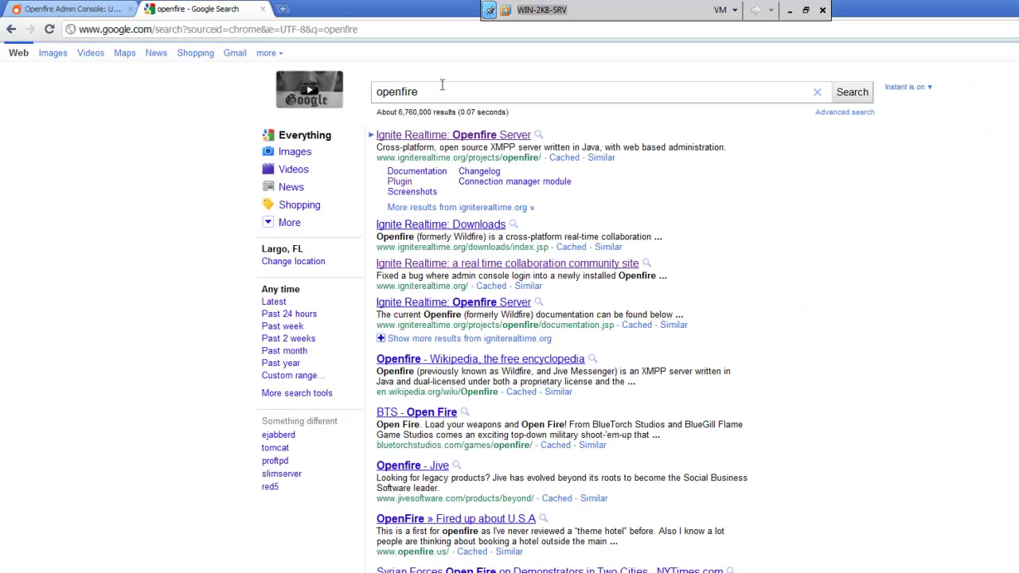
{"action": "left_click", "coordinate": [428, 136]}
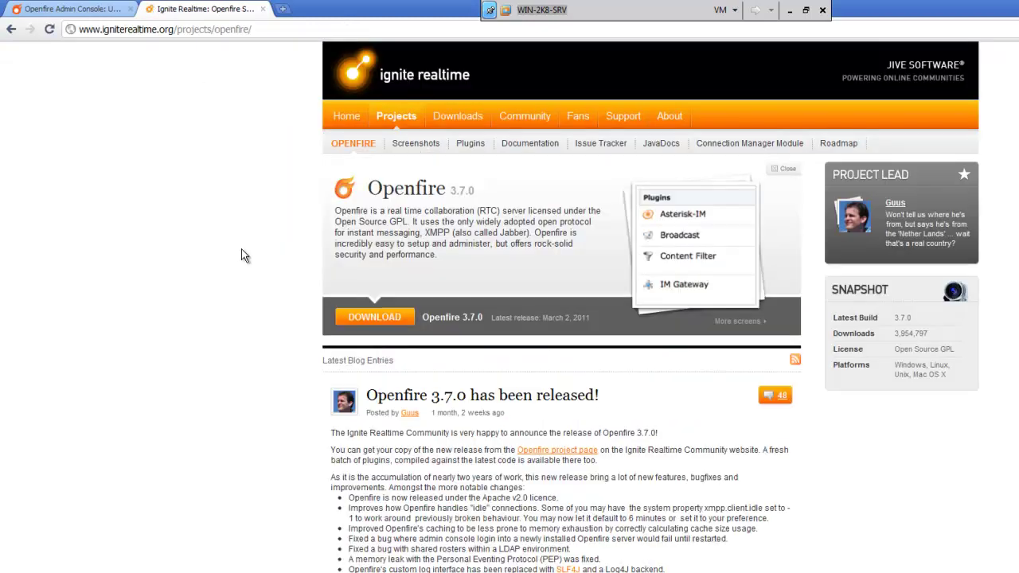
{"action": "left_click", "coordinate": [454, 119]}
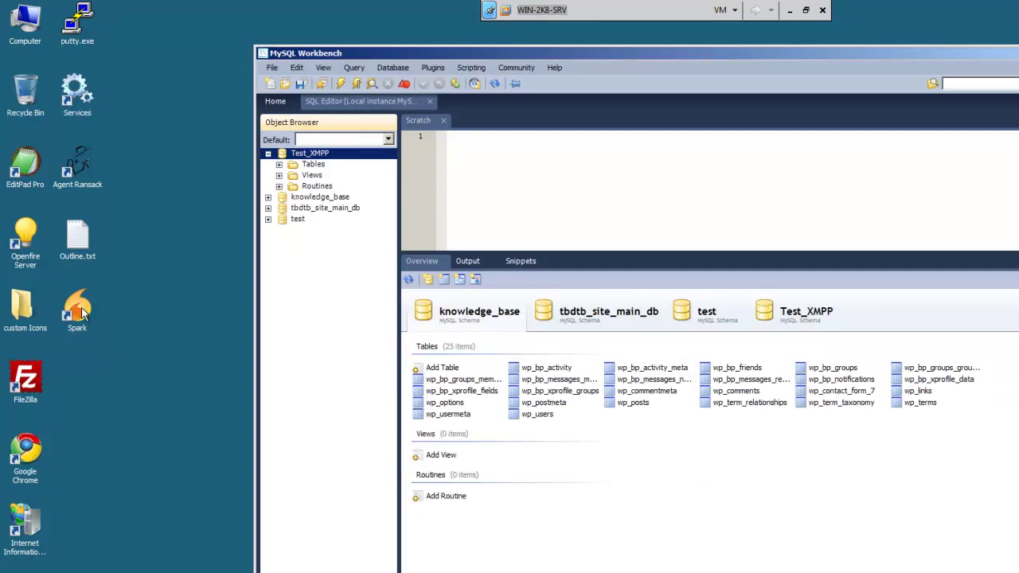
Step: Select the Spark shortcut on the desktop
{"action": "left_click", "coordinate": [82, 313]}
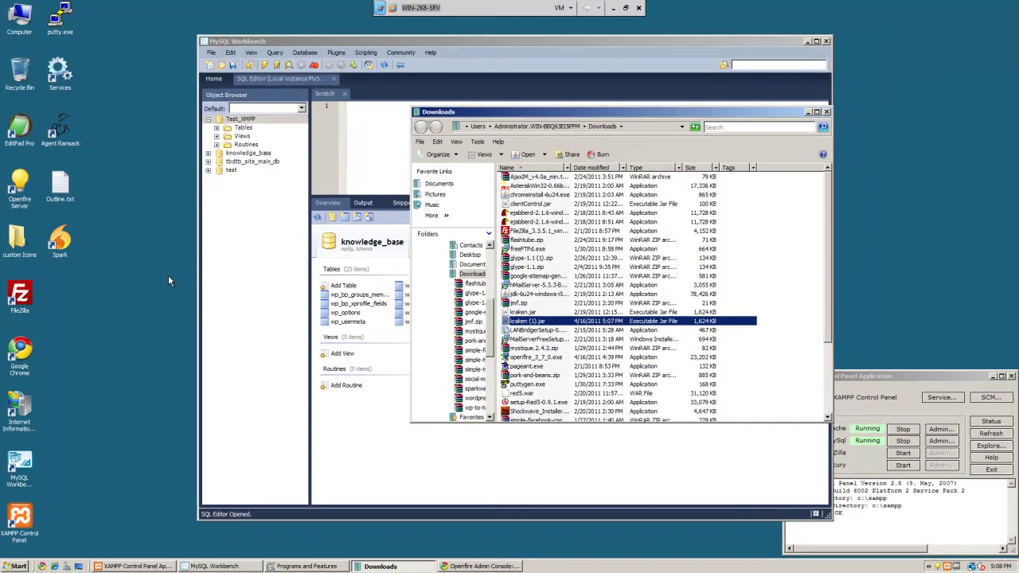
Step: Launch Spark from the desktop and log in as the new user with the password
{"action": "double_click", "coordinate": [64, 246]}
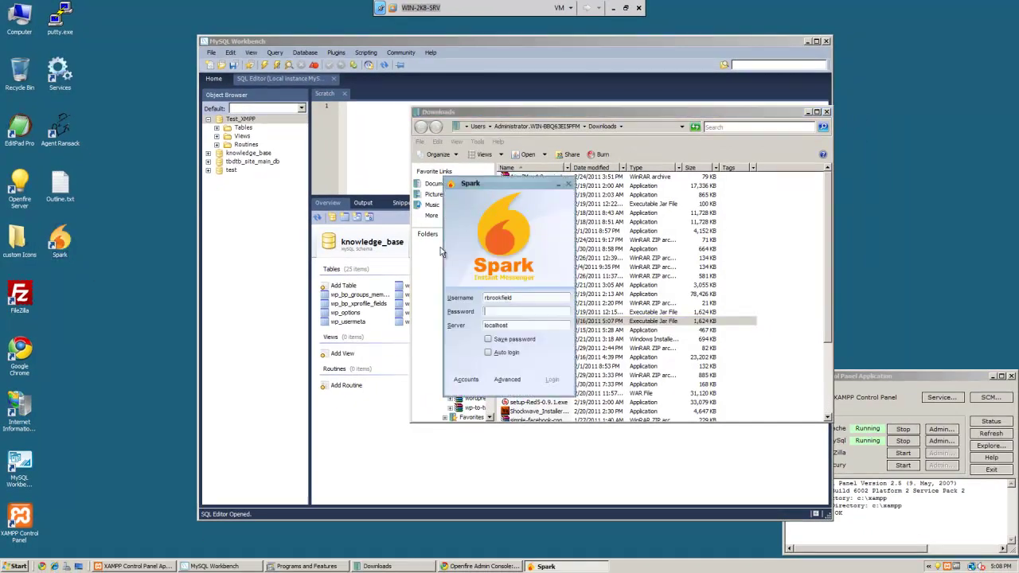
{"action": "type", "text": "********"}
{"action": "key", "text": "Return"}
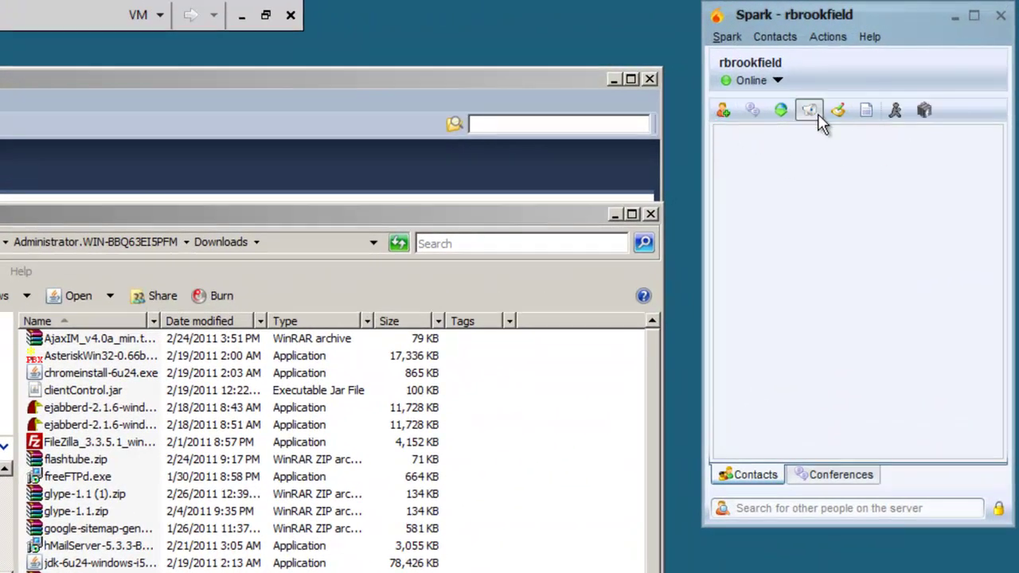
Step: Save the AIM account's username and password in the AIM gateway, then expand the AIM group
{"action": "left_click", "coordinate": [893, 111]}
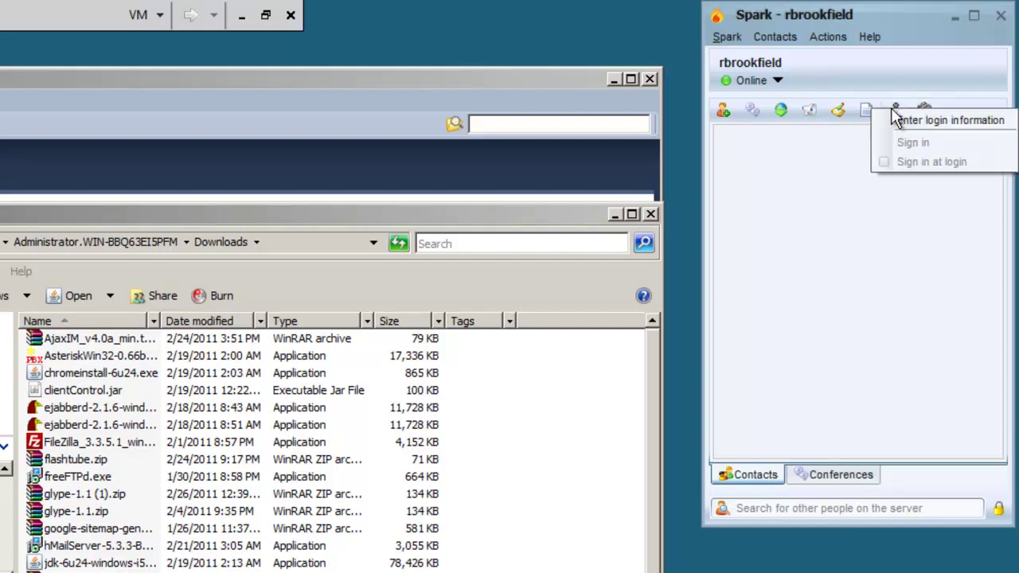
{"action": "left_click", "coordinate": [939, 128]}
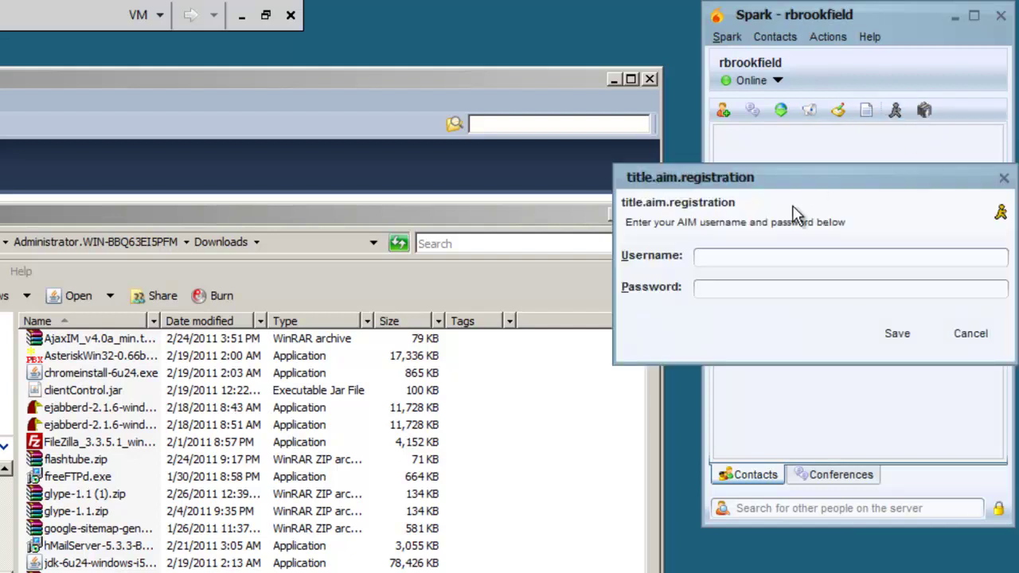
{"action": "type", "text": "yellowtoothpick"}
{"action": "key", "text": "Tab"}
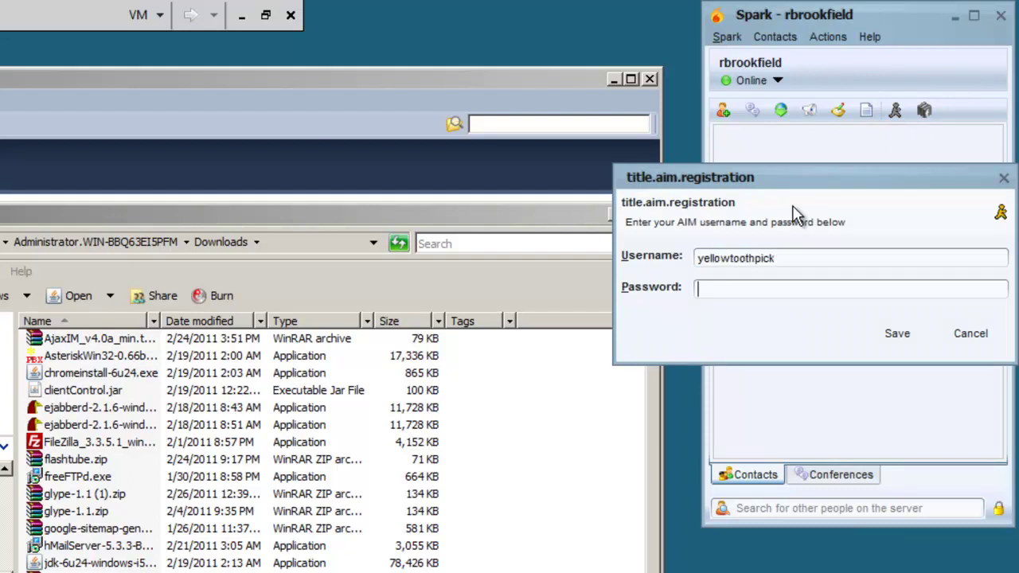
{"action": "type", "text": "********"}
{"action": "key", "text": "Return"}
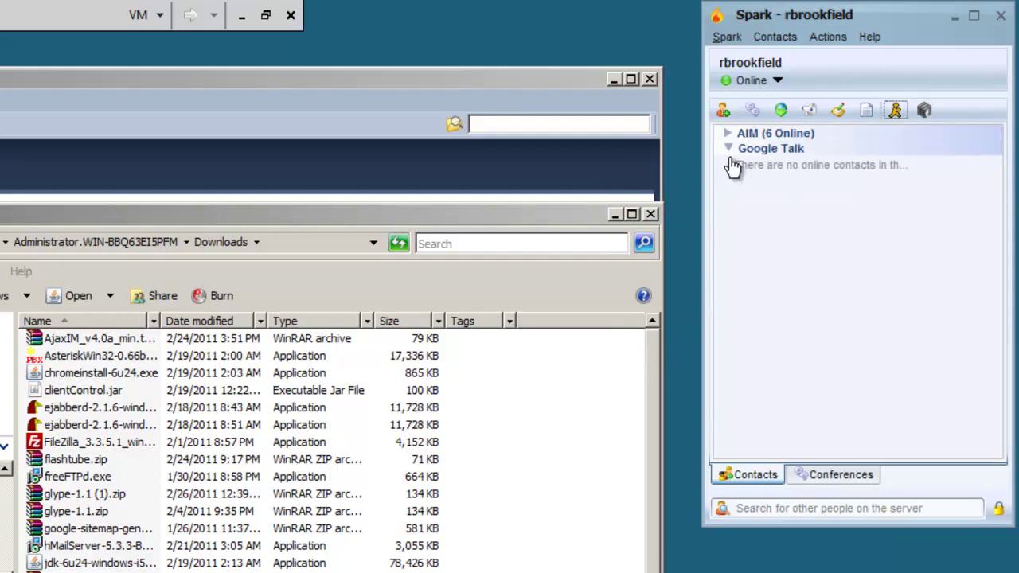
{"action": "left_click", "coordinate": [728, 135]}
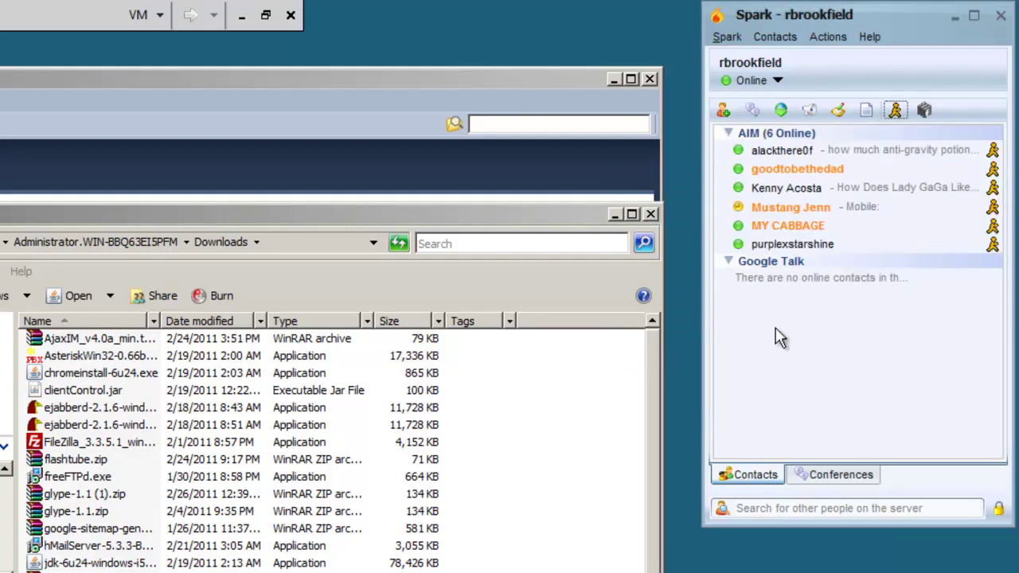